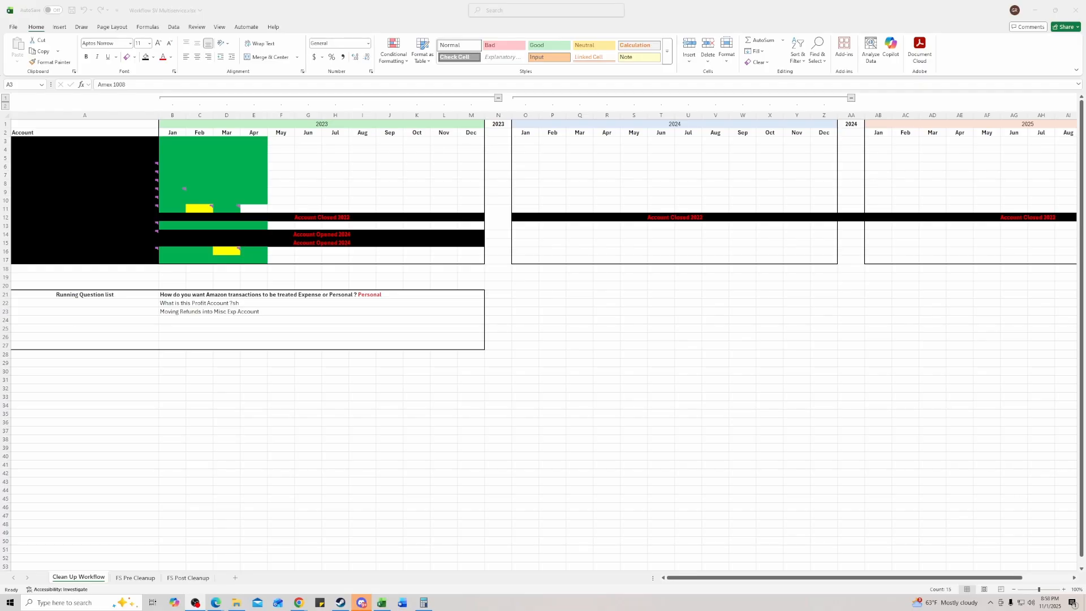
- Examine the 2023 month columns and the account rows in the Clean Up Workflow sheet
{"action": "left_click", "coordinate": [787, 236]}
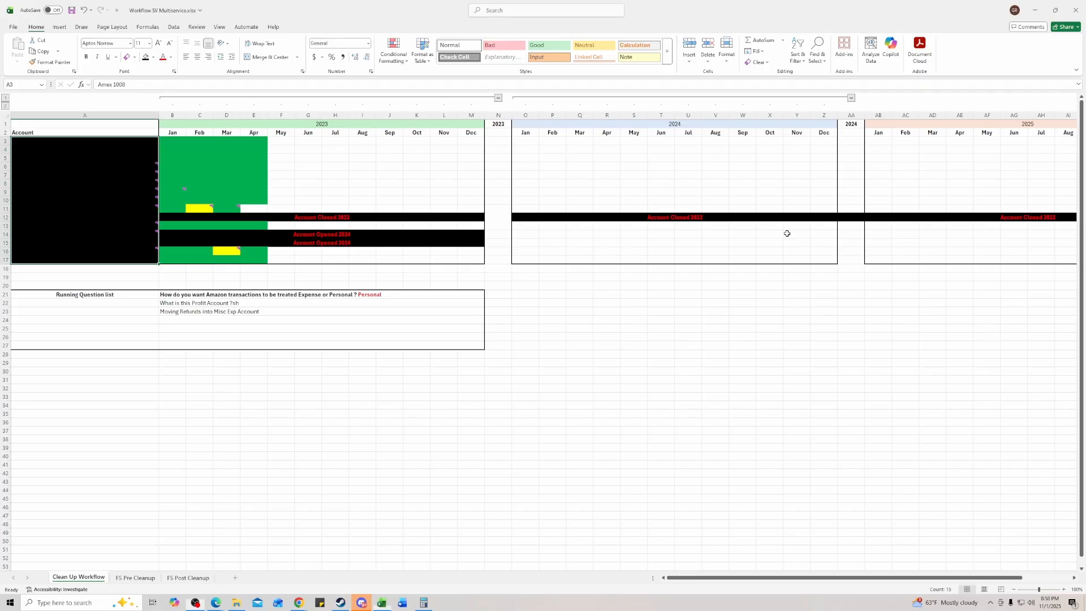
{"action": "left_click", "coordinate": [608, 328]}
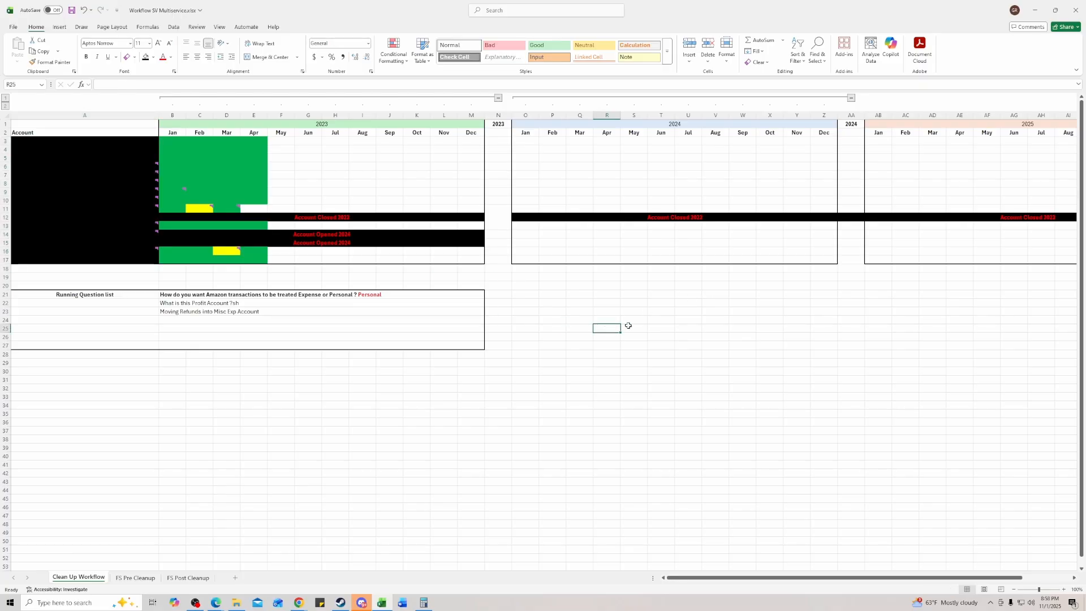
{"action": "scroll", "coordinate": [630, 317], "scroll_direction": "down", "scroll_amount": 3}
{"action": "scroll", "coordinate": [623, 313], "scroll_direction": "up", "scroll_amount": 3}
{"action": "scroll", "coordinate": [339, 283], "scroll_direction": "up", "scroll_amount": 1}
{"action": "scroll", "coordinate": [333, 279], "scroll_direction": "left", "scroll_amount": 2}
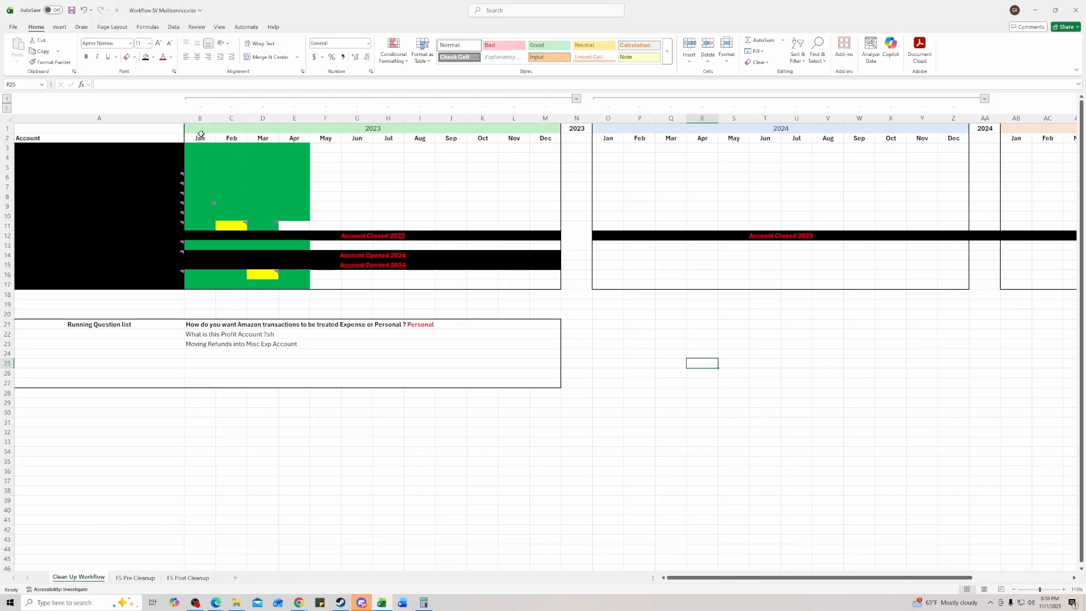
{"action": "left_click_drag", "start_coordinate": [210, 143], "coordinate": [515, 138]}
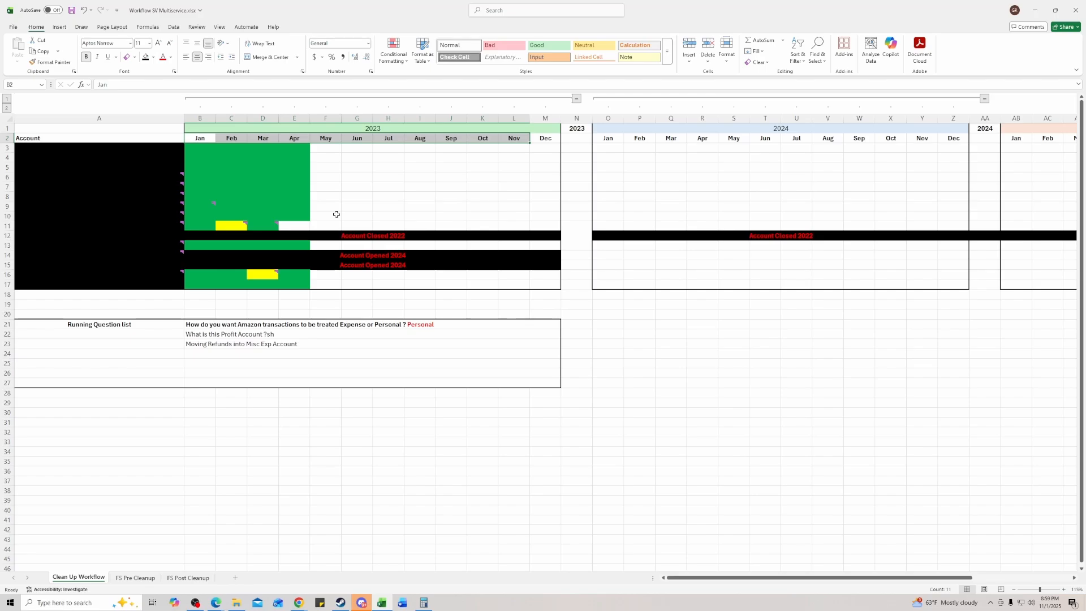
{"action": "left_click_drag", "start_coordinate": [200, 118], "coordinate": [545, 118]}
{"action": "left_click", "coordinate": [433, 177]}
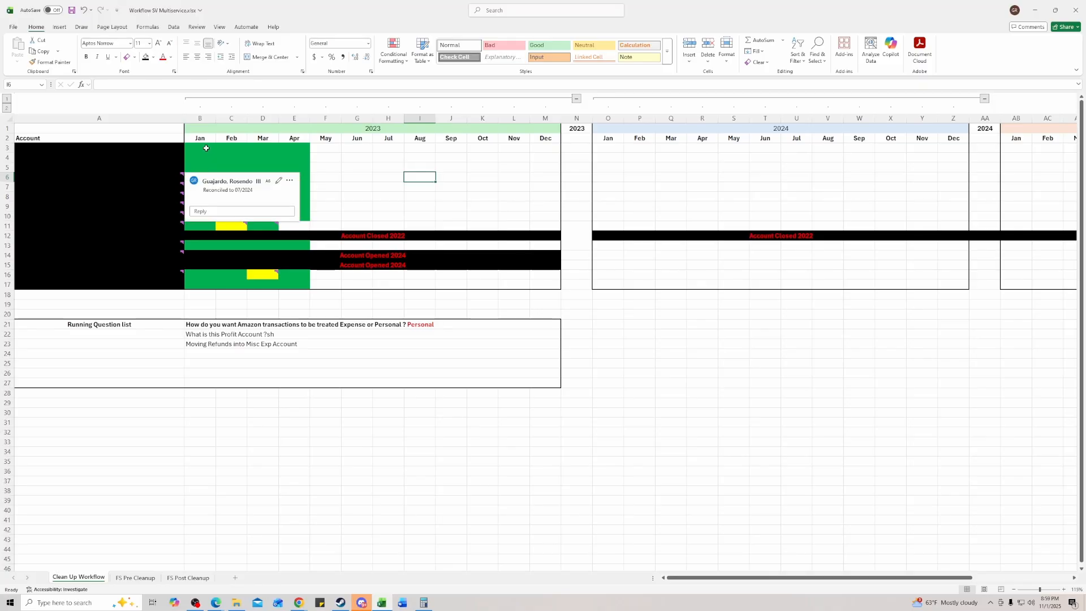
{"action": "left_click_drag", "start_coordinate": [206, 148], "coordinate": [212, 276]}
{"action": "left_click", "coordinate": [200, 150]}
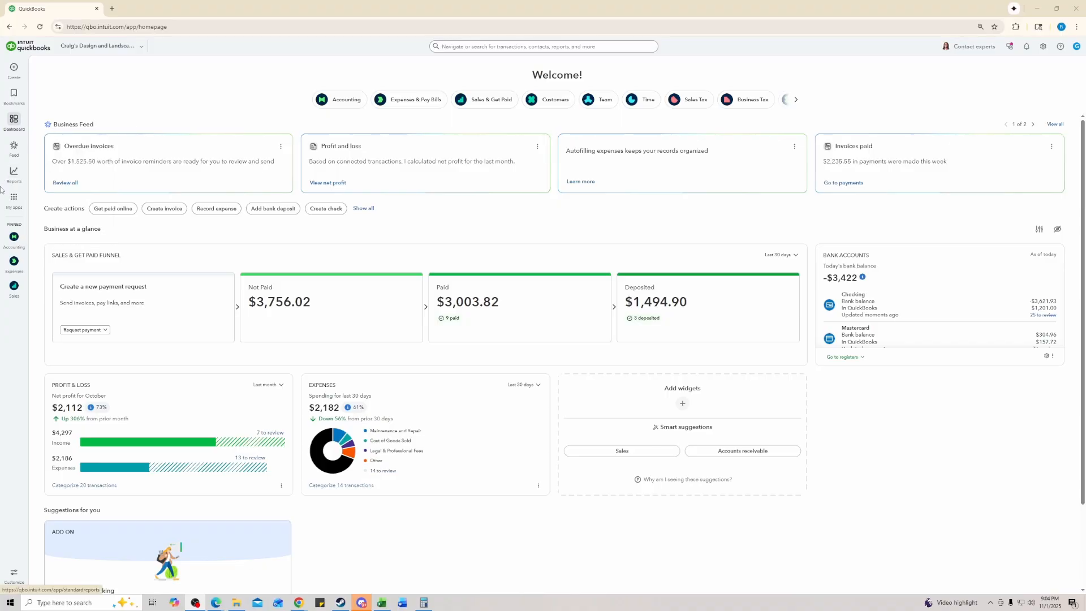
- Open the bank transactions page in QuickBooks and dismiss the bank connection welcome dialog
{"action": "mouse_move", "coordinate": [15, 203]}
{"action": "mouse_move", "coordinate": [71, 211]}
{"action": "left_click", "coordinate": [130, 213]}
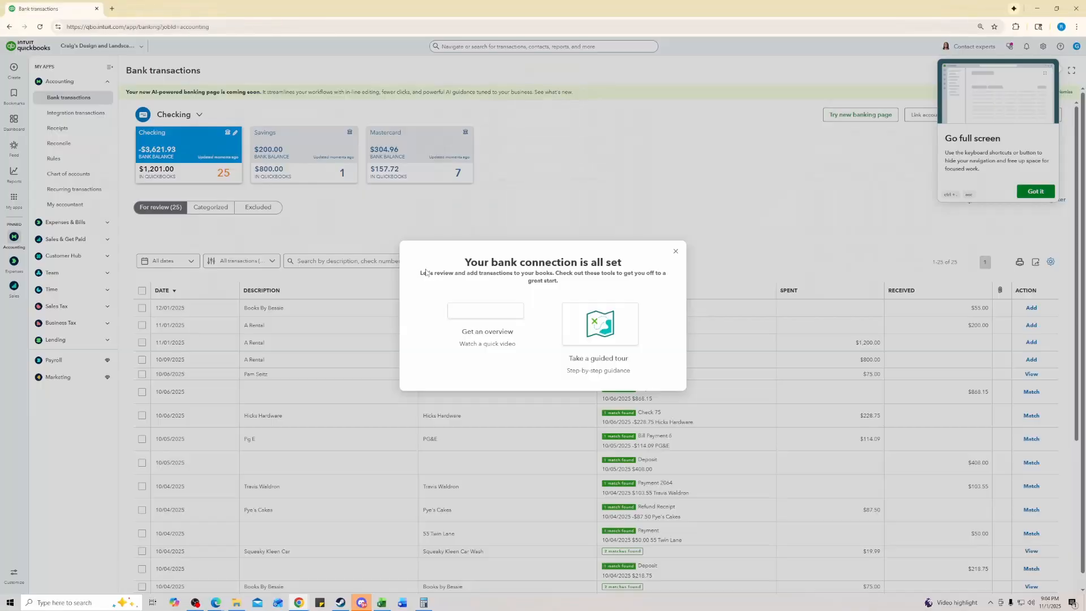
{"action": "left_click", "coordinate": [675, 251]}
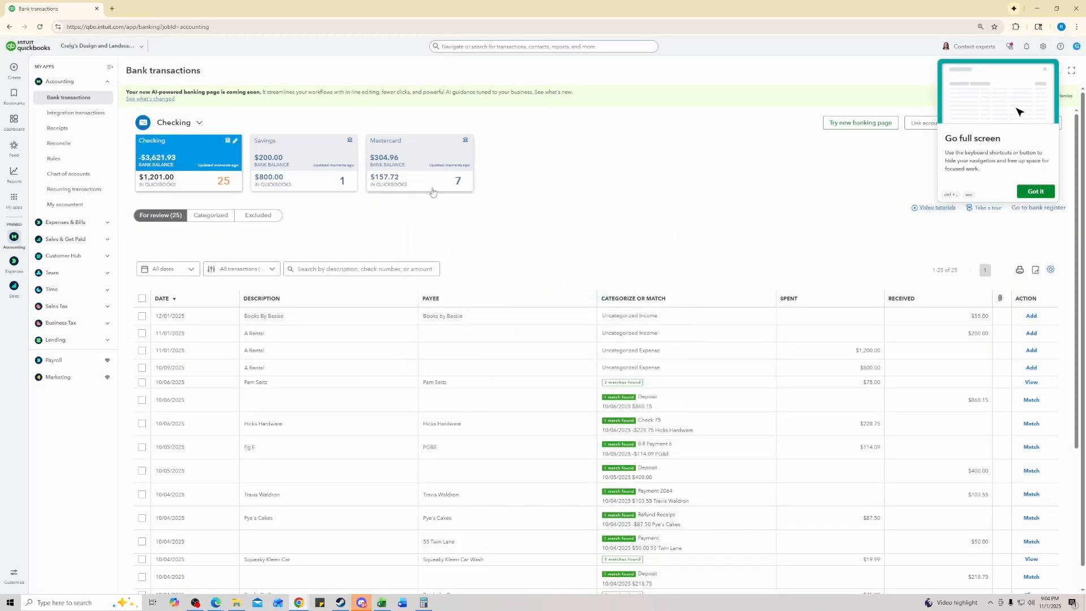
- View the transactions for the Savings and Mastercard accounts, then return to the Checking account
{"action": "left_click", "coordinate": [296, 147]}
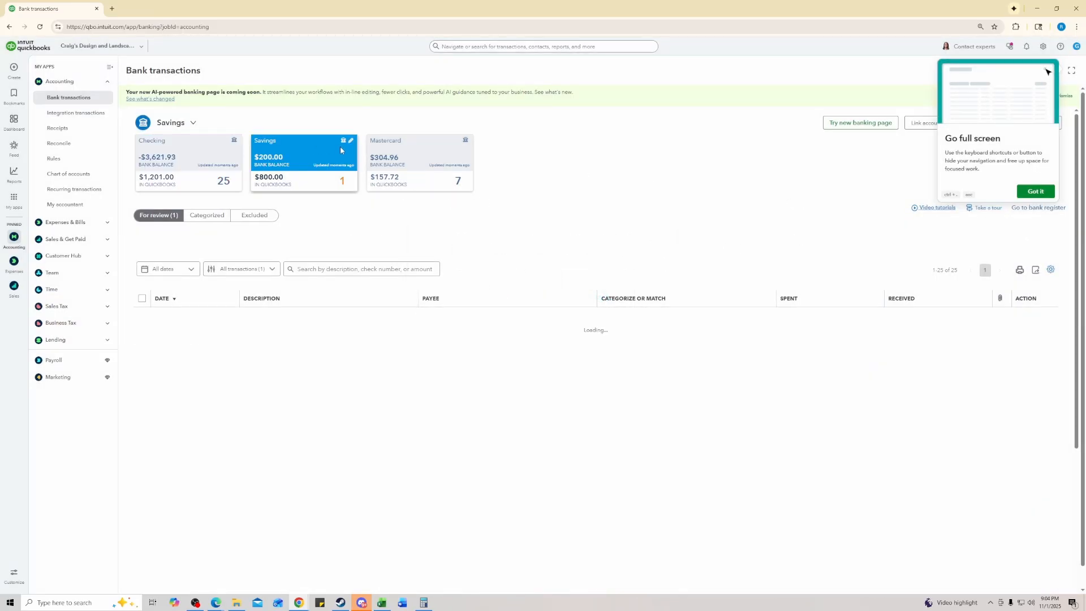
{"action": "left_click", "coordinate": [405, 149]}
{"action": "left_click", "coordinate": [306, 149]}
{"action": "left_click", "coordinate": [221, 150]}
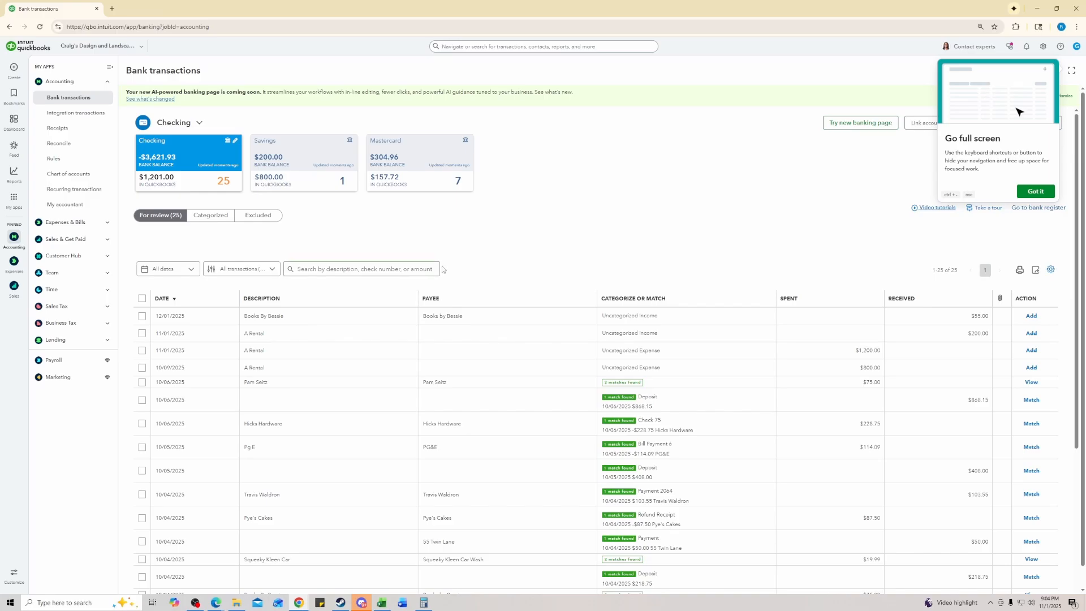
- Look through Checking's Categorized and Excluded transactions, then return to For review and view its transaction type filter options
{"action": "left_click", "coordinate": [200, 217]}
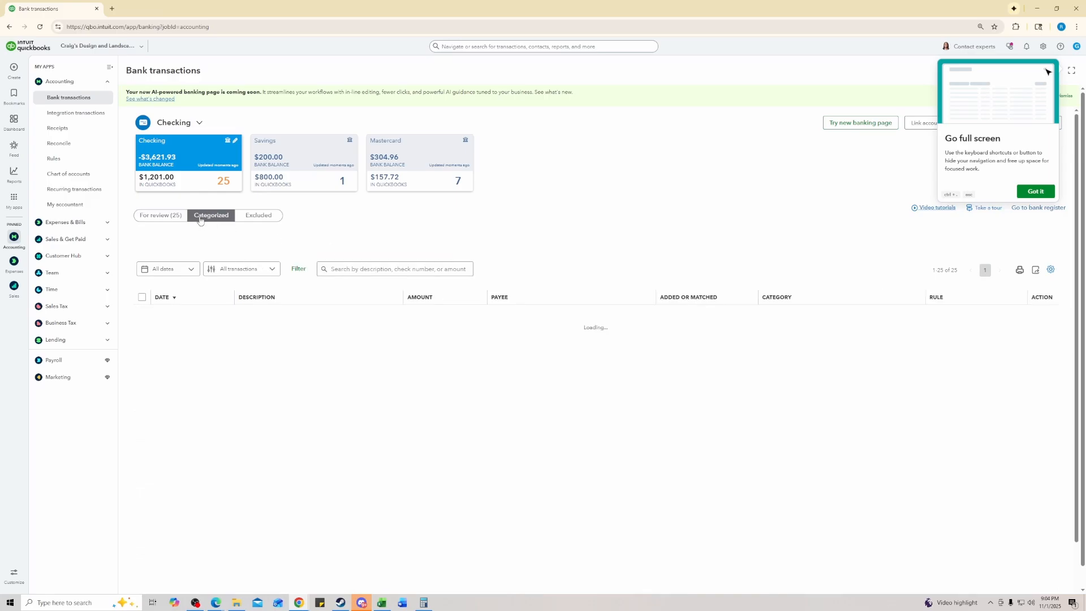
{"action": "left_click", "coordinate": [238, 220]}
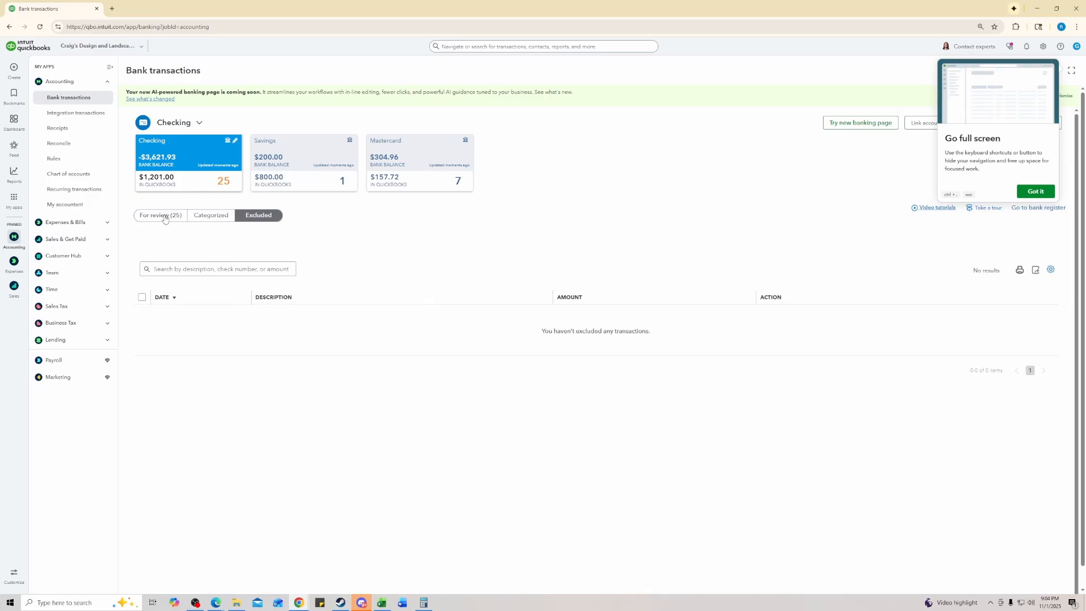
{"action": "left_click", "coordinate": [165, 217]}
{"action": "left_click", "coordinate": [234, 268]}
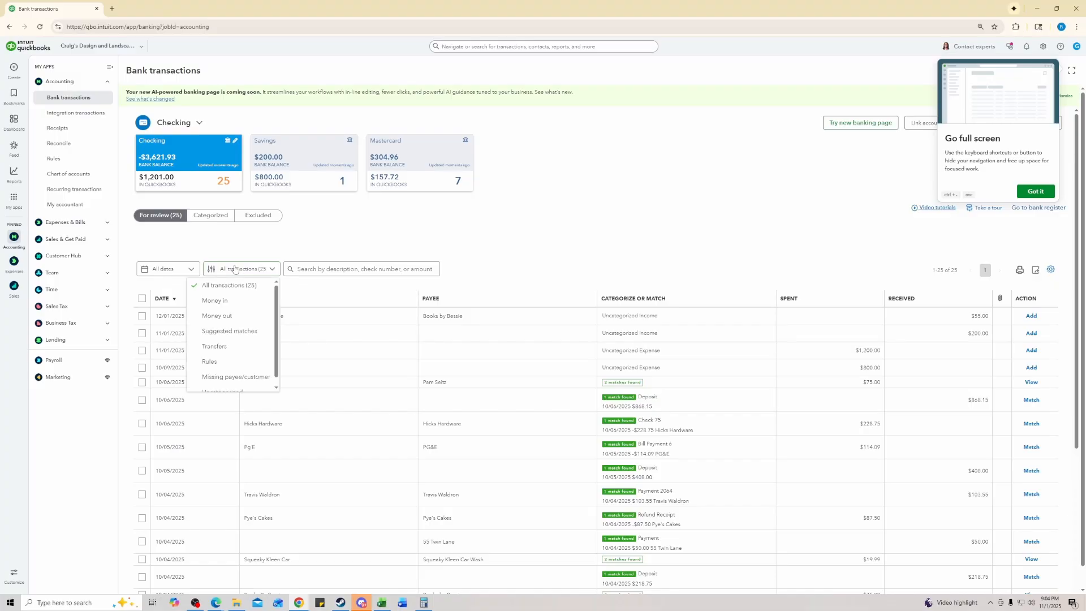
{"action": "left_click", "coordinate": [233, 270]}
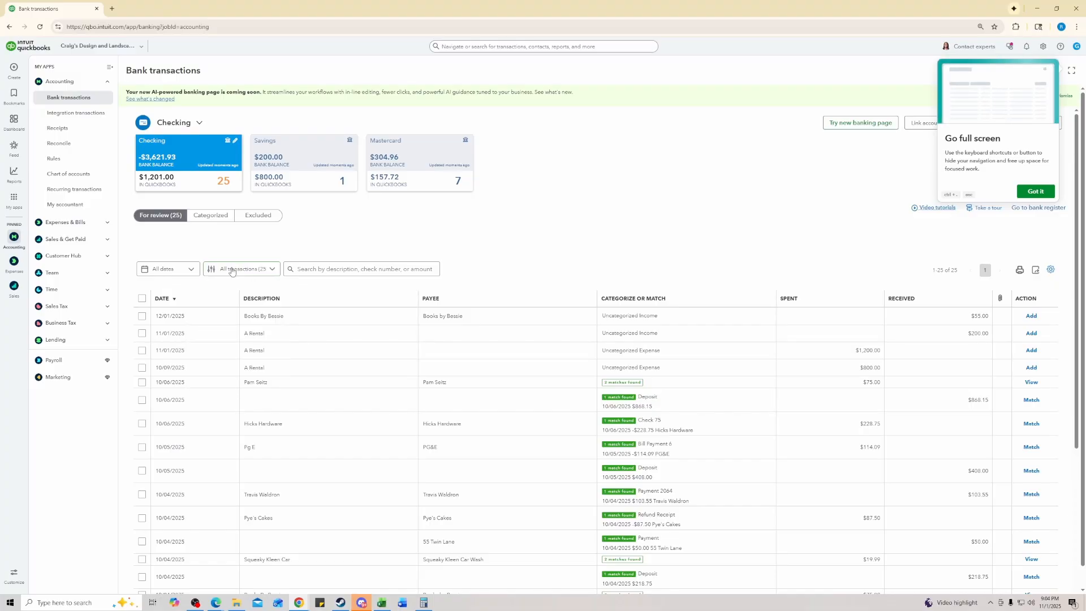
- Dismiss the full screen tip and filter Checking's categorized transactions to dates from 01/01/2023 to 01/31/2023
{"action": "left_click", "coordinate": [215, 215]}
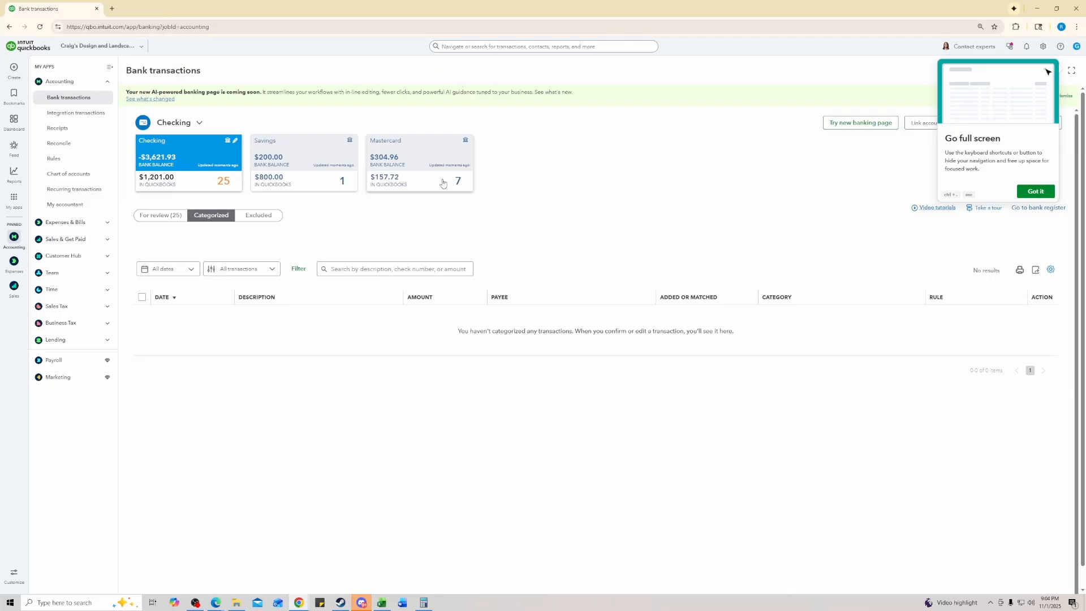
{"action": "left_click", "coordinate": [1035, 191]}
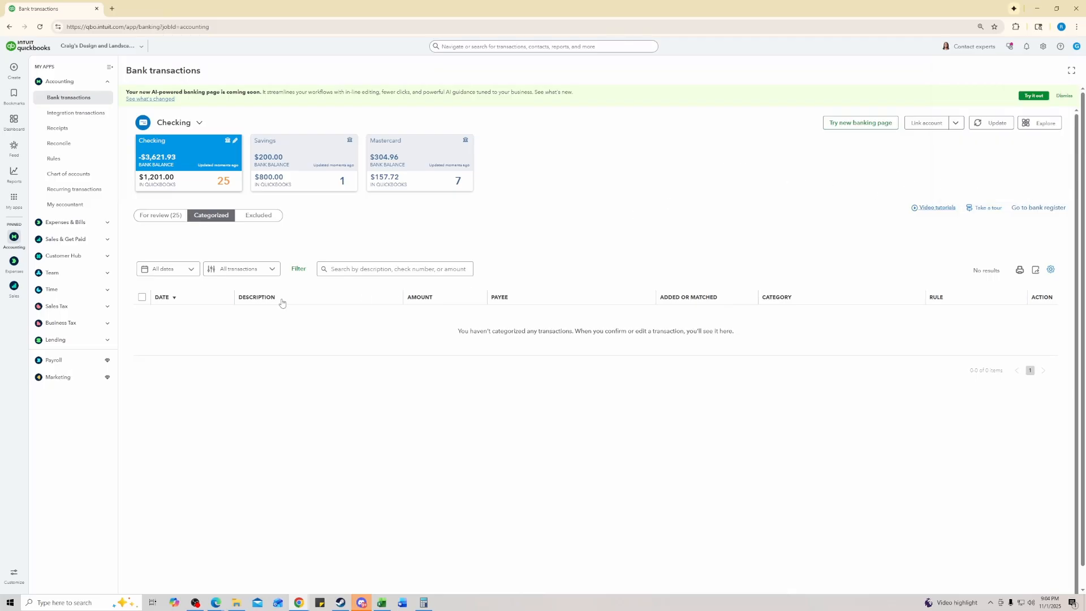
{"action": "left_click", "coordinate": [176, 269]}
{"action": "left_click", "coordinate": [241, 302]}
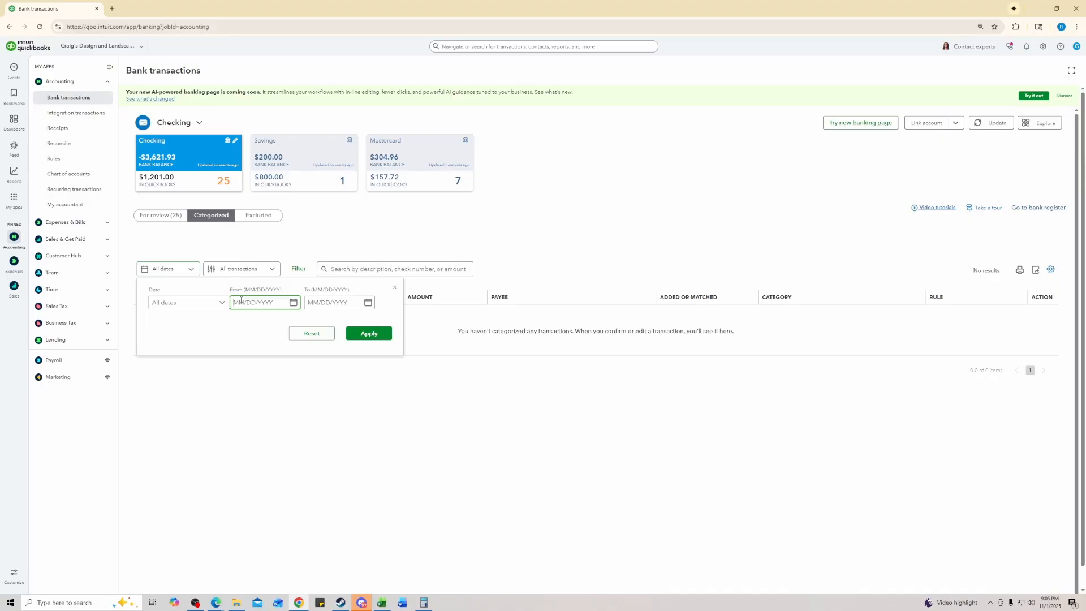
{"action": "type", "text": "01/01/2023"}
{"action": "left_click", "coordinate": [339, 306]}
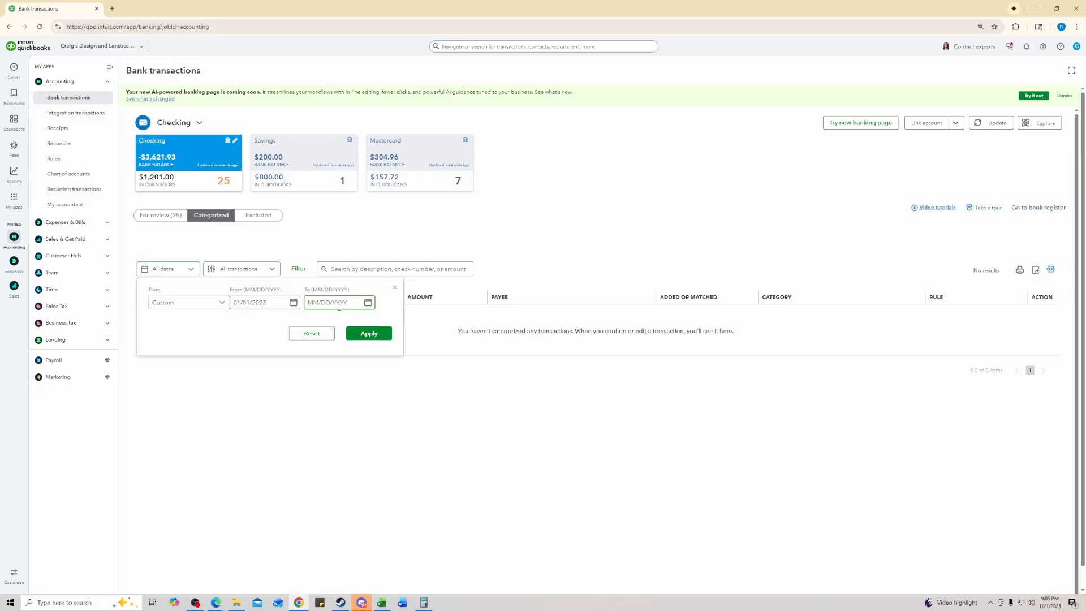
{"action": "type", "text": "01/31/2023"}
{"action": "left_click", "coordinate": [352, 330]}
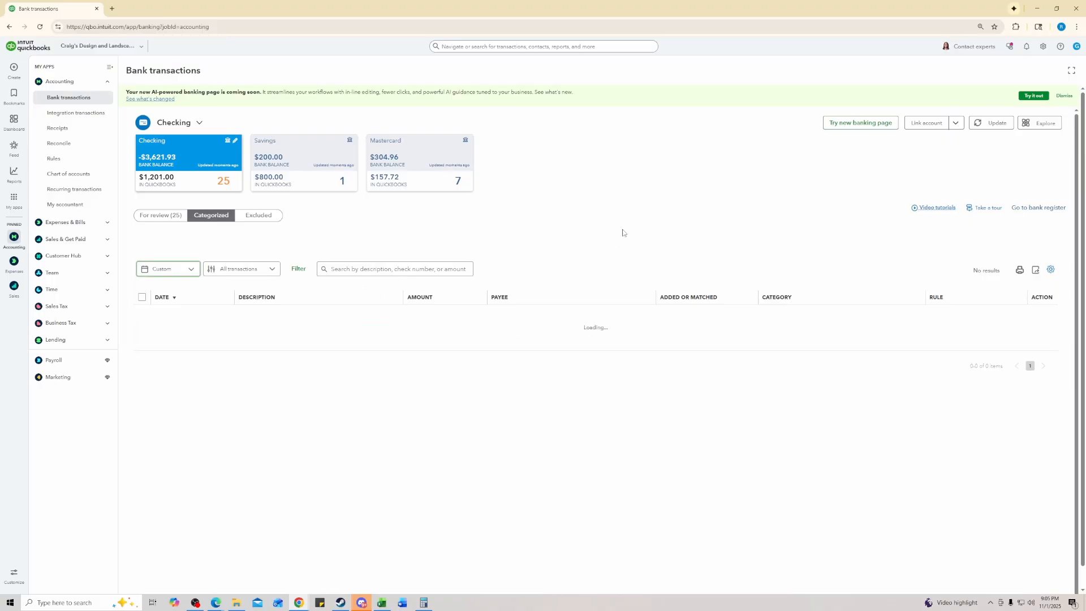
- Return to Checking's For review transactions and reset the date filter to all dates
{"action": "left_click", "coordinate": [178, 214]}
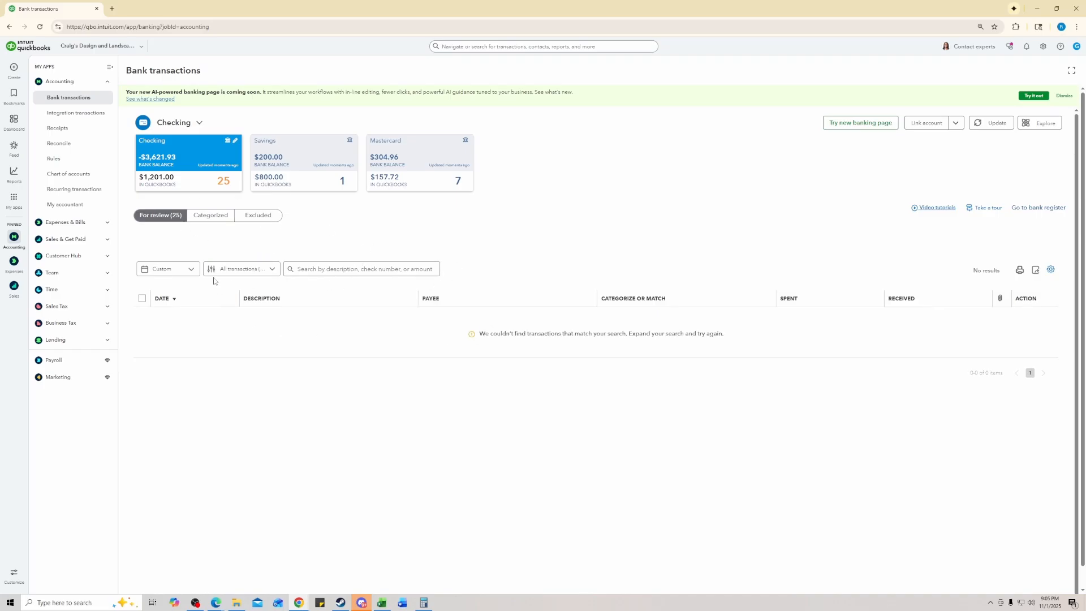
{"action": "left_click", "coordinate": [188, 270]}
{"action": "left_click", "coordinate": [315, 337]}
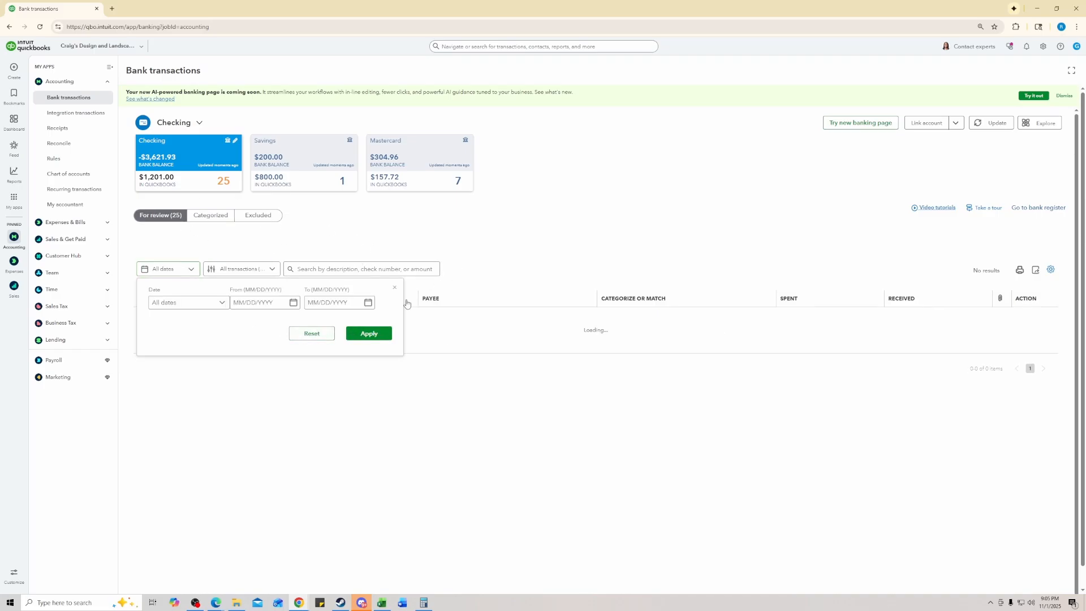
{"action": "left_click", "coordinate": [395, 288]}
- Review the Checking transactions awaiting review and sort them by date, oldest first
{"action": "scroll", "coordinate": [191, 319], "scroll_direction": "down", "scroll_amount": 3}
{"action": "scroll", "coordinate": [195, 317], "scroll_direction": "down", "scroll_amount": 1}
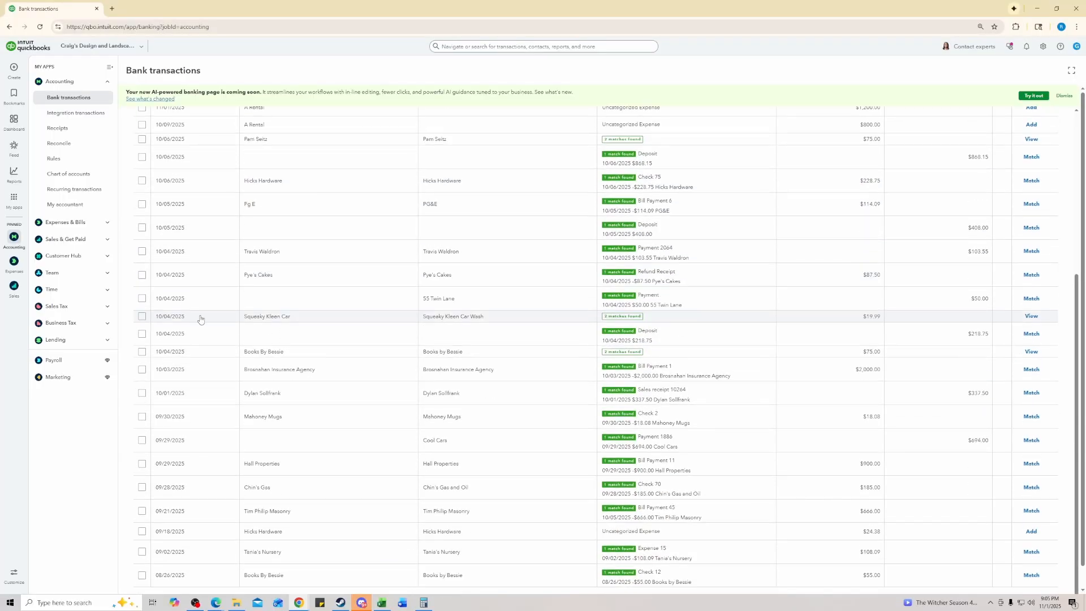
{"action": "scroll", "coordinate": [175, 254], "scroll_direction": "up", "scroll_amount": 3}
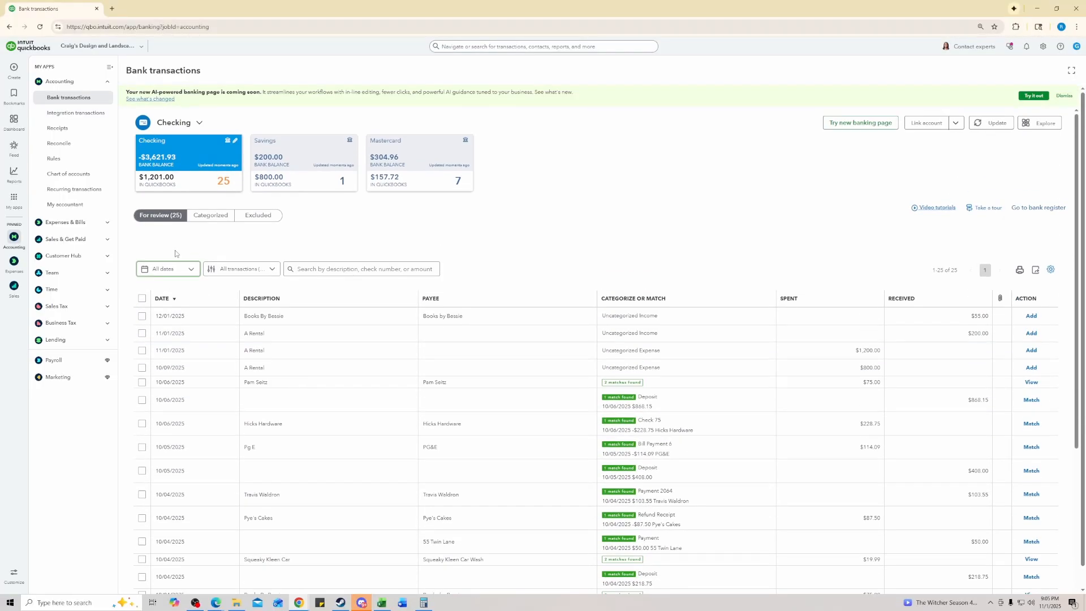
{"action": "left_click", "coordinate": [165, 300]}
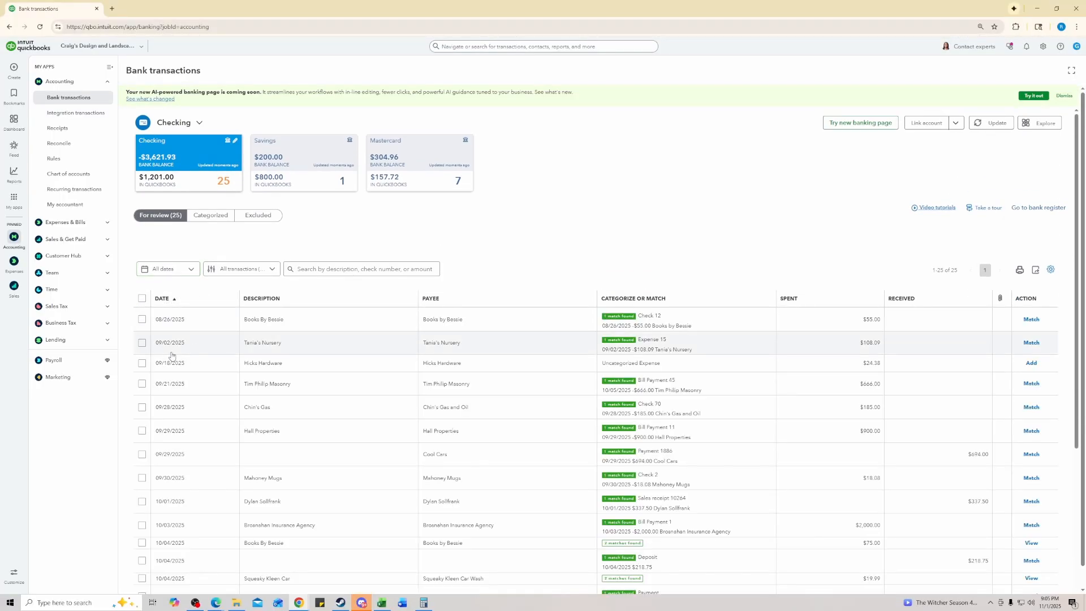
- Filter Checking's For review transactions to dates from 09/01/2025 to 09/30/2025
{"action": "left_click", "coordinate": [173, 274]}
{"action": "left_click", "coordinate": [265, 302]}
{"action": "type", "text": "09/01/2"}
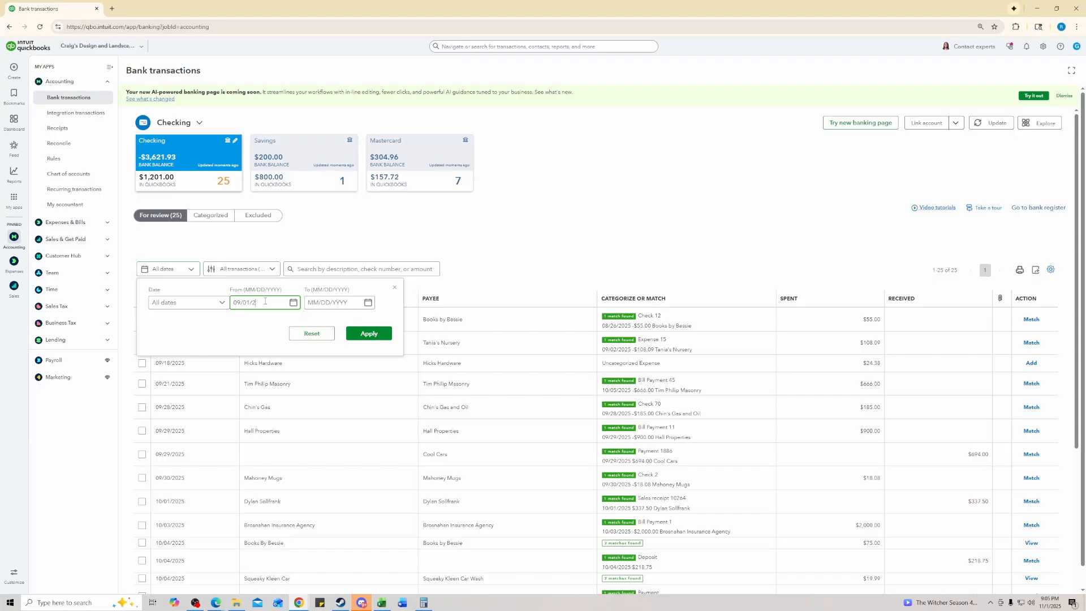
{"action": "type", "text": "025"}
{"action": "left_click", "coordinate": [317, 302]}
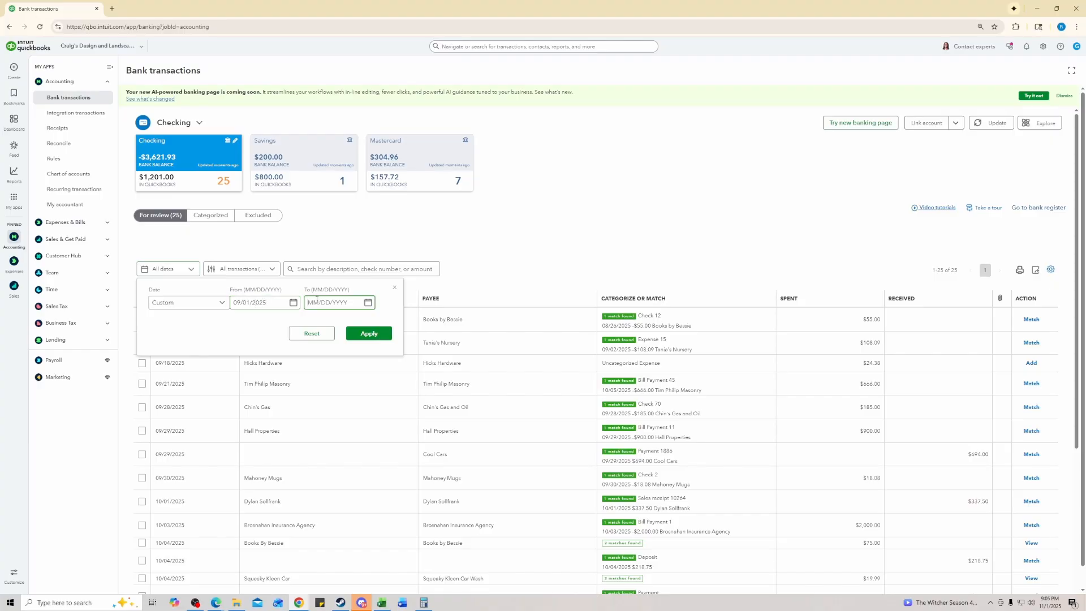
{"action": "type", "text": "09/30/2025"}
{"action": "left_click", "coordinate": [369, 333]}
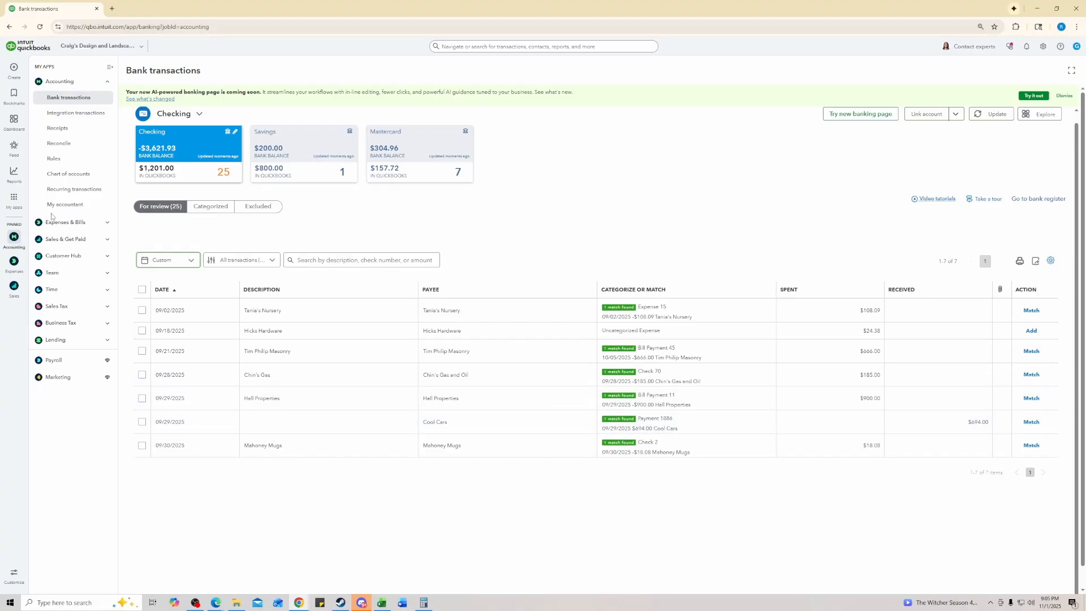
- View the Reconcile page, then find and open Reconciliation Reports from the standard reports
{"action": "left_click", "coordinate": [64, 145]}
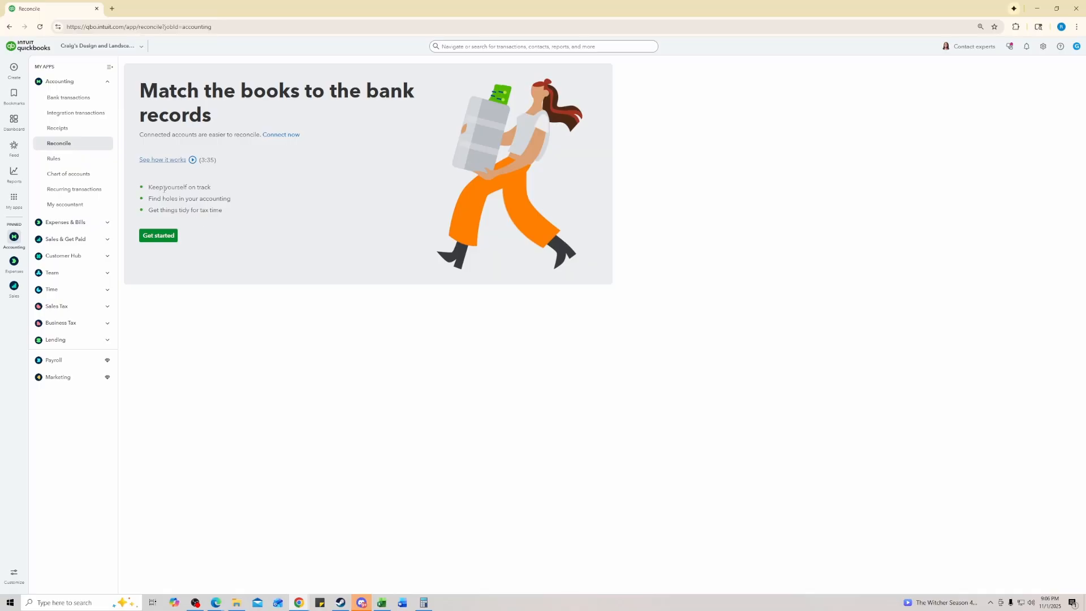
{"action": "left_click", "coordinate": [14, 173]}
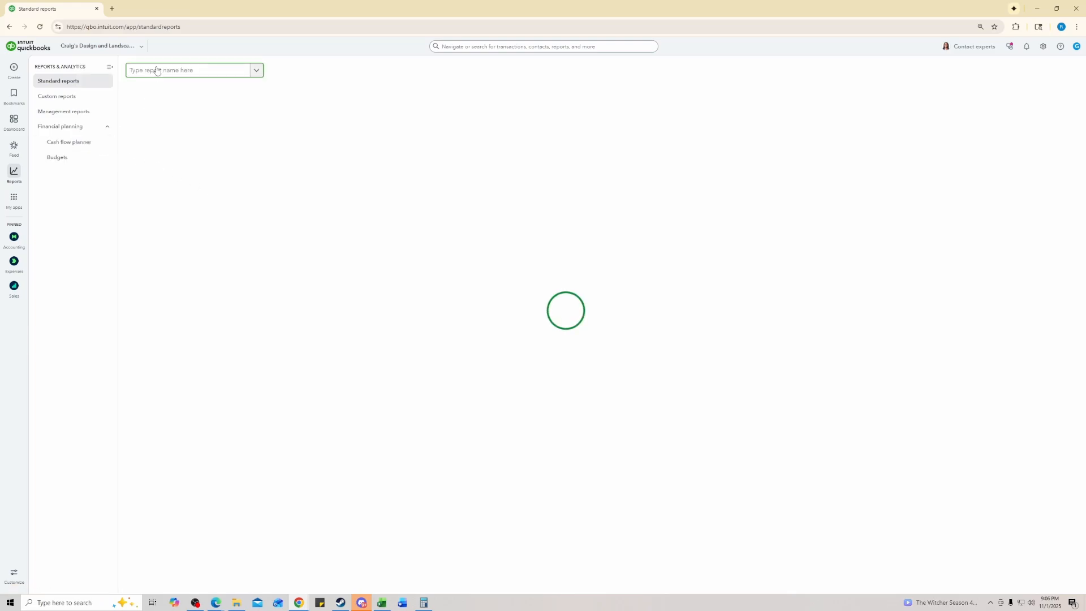
{"action": "left_click", "coordinate": [156, 70]}
{"action": "type", "text": "F"}
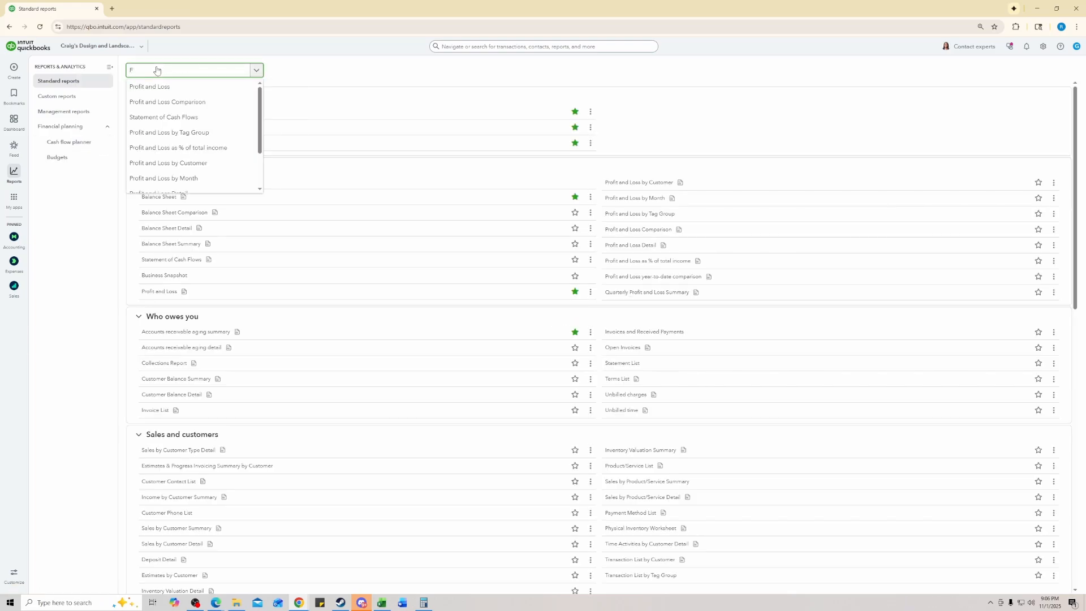
{"action": "key", "text": "BackSpace"}
{"action": "type", "text": "REc"}
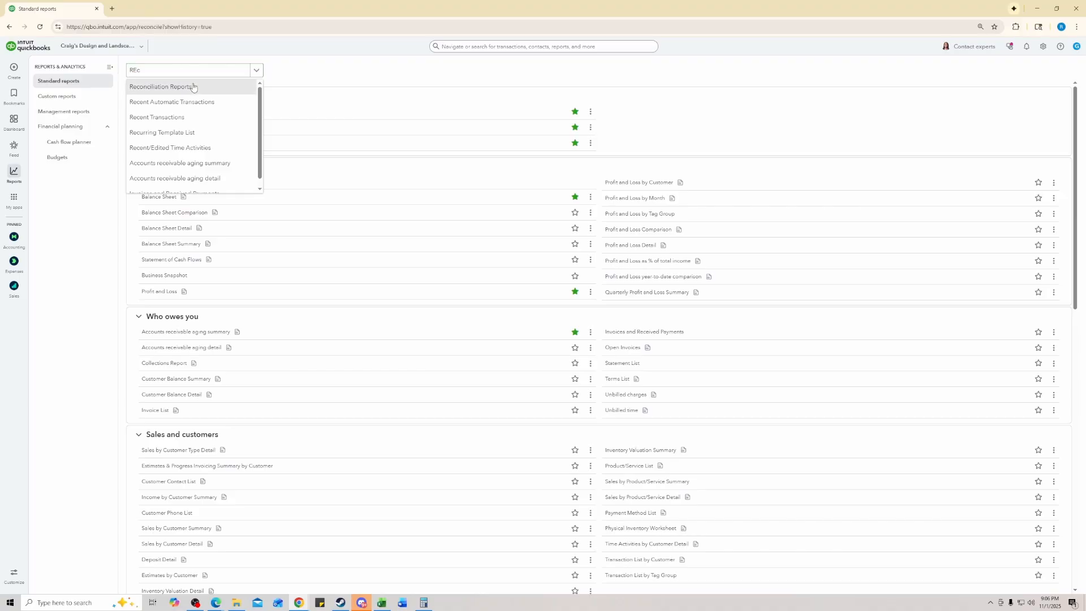
{"action": "left_click", "coordinate": [192, 87]}
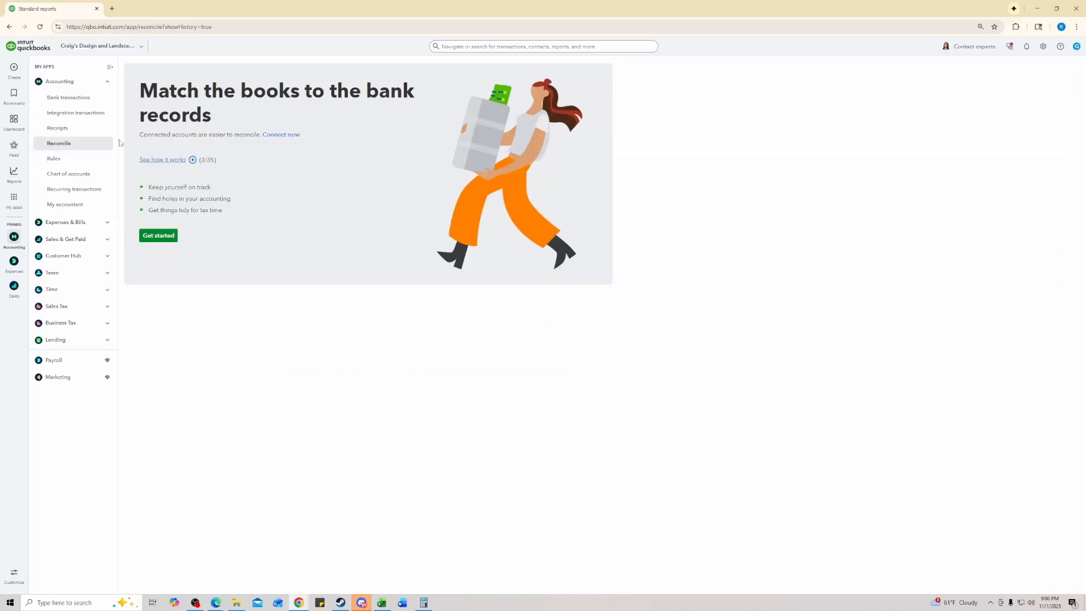
- Find and open Reconciliation Reports from the standard reports again, and continue to the reconciliation history by account
{"action": "mouse_move", "coordinate": [13, 172]}
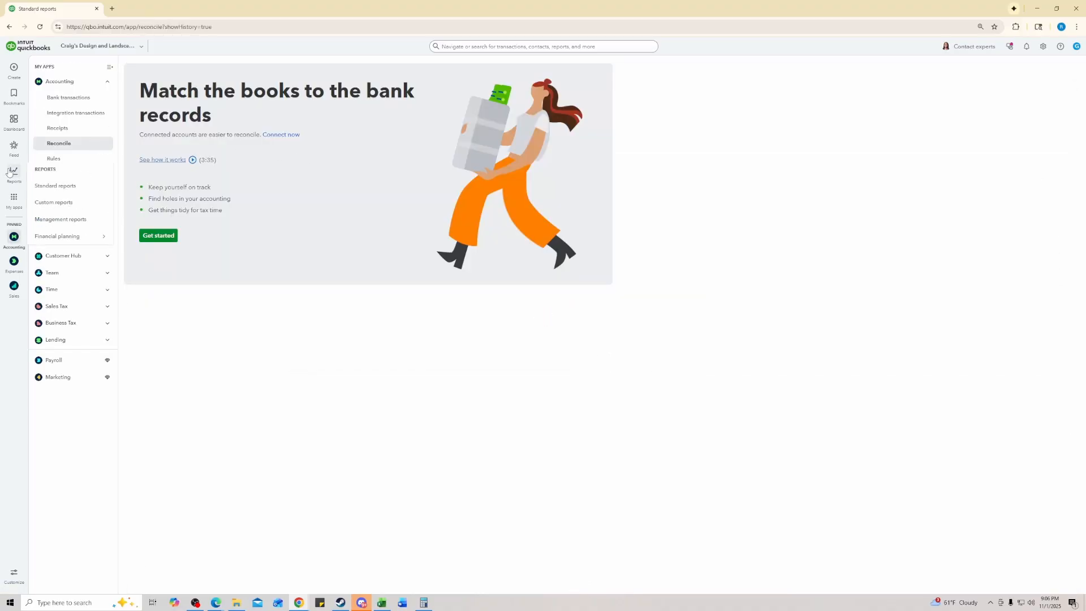
{"action": "left_click", "coordinate": [72, 185]}
{"action": "left_click", "coordinate": [172, 74]}
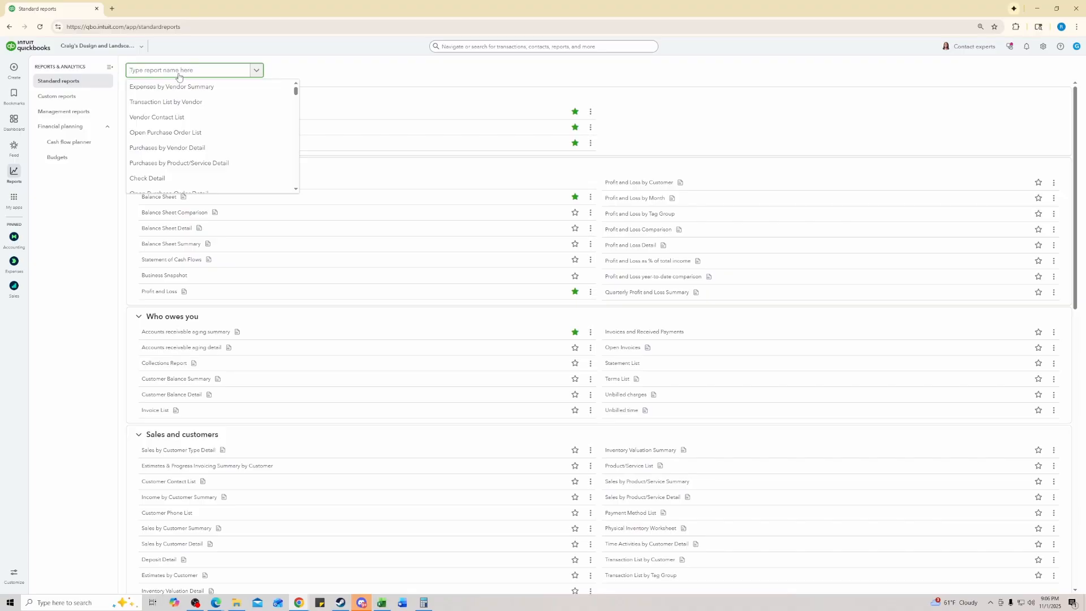
{"action": "type", "text": "RT"}
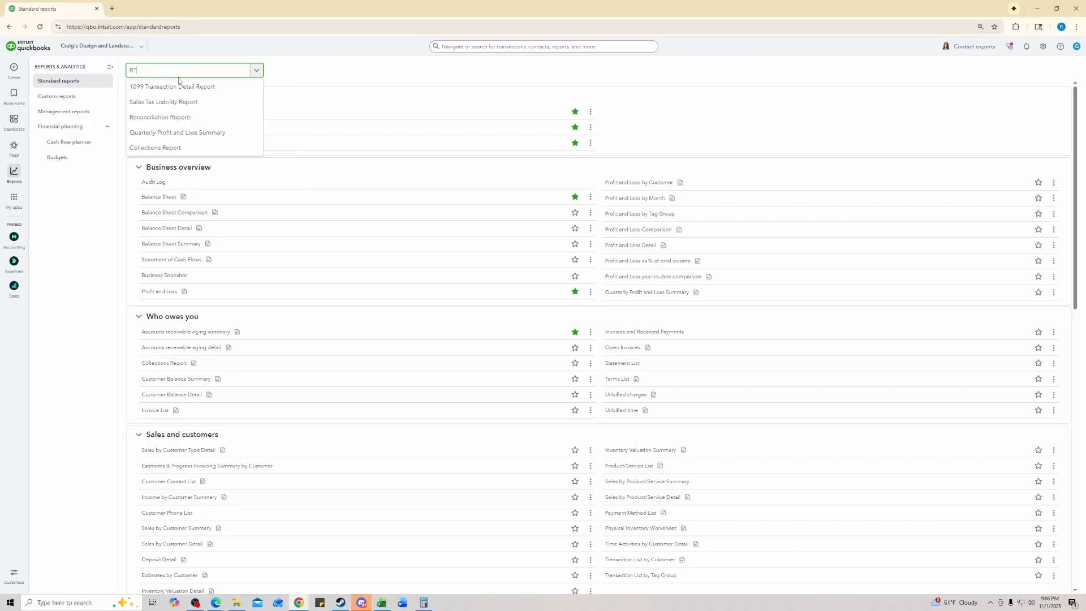
{"action": "key", "text": "BackSpace"}
{"action": "type", "text": "ec"}
{"action": "left_click", "coordinate": [180, 89]}
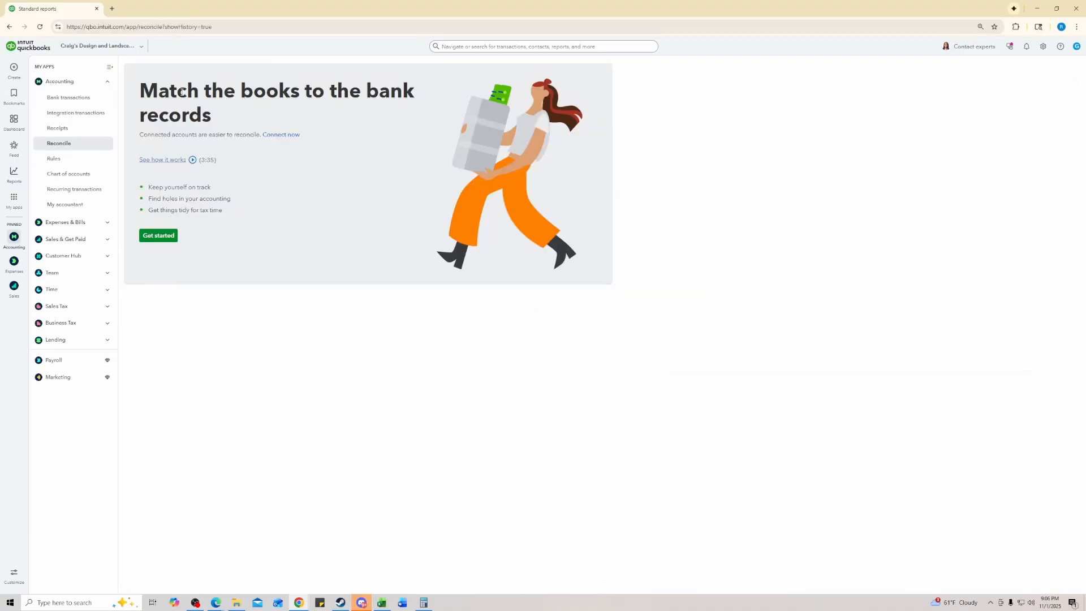
{"action": "left_click", "coordinate": [164, 235]}
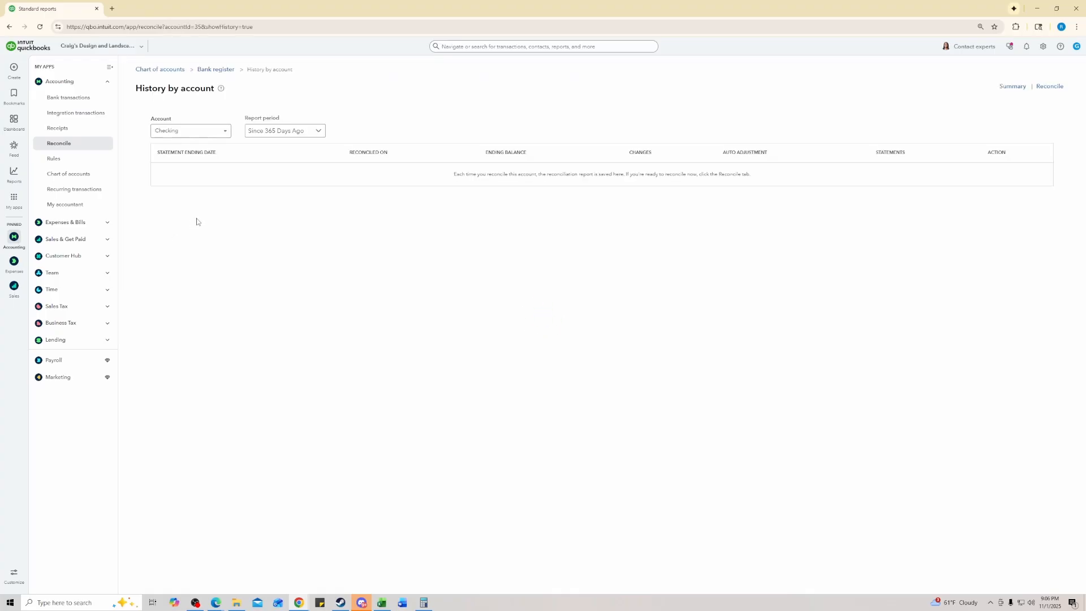
- View the reconciliation history for other accounts such as Savings, return to Checking, and choose a report period
{"action": "left_click", "coordinate": [194, 131]}
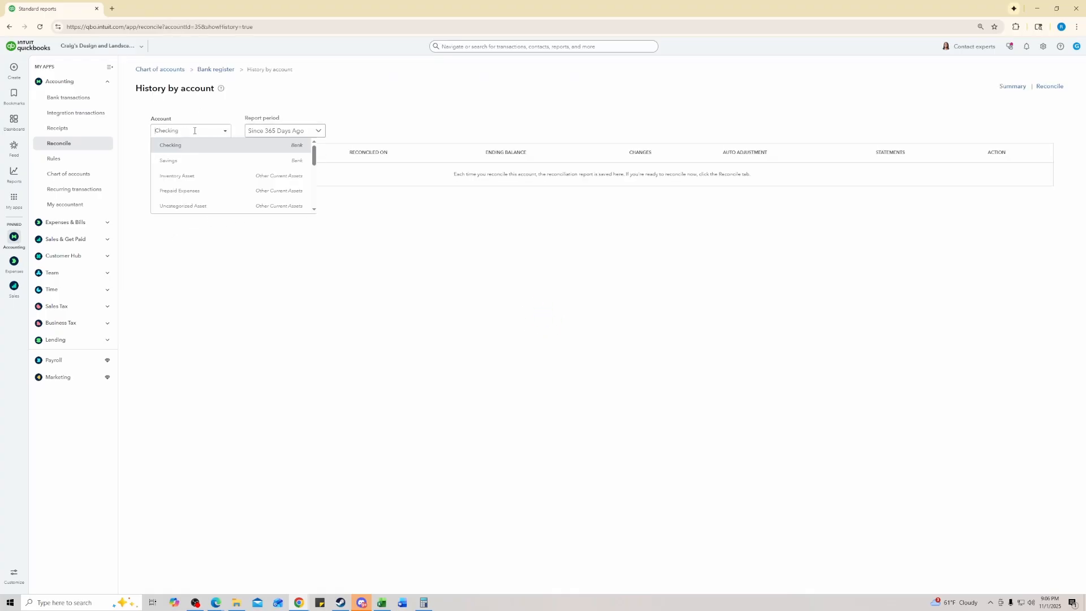
{"action": "left_click", "coordinate": [186, 161]}
{"action": "left_click", "coordinate": [186, 132]}
{"action": "left_click", "coordinate": [190, 175]}
{"action": "left_click", "coordinate": [189, 131]}
{"action": "left_click", "coordinate": [192, 146]}
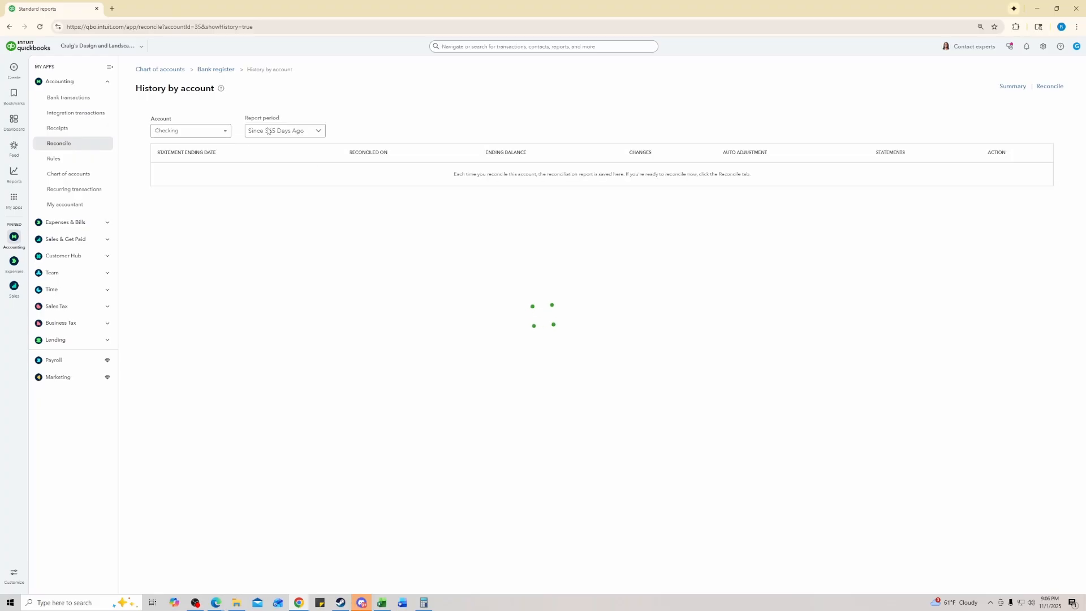
{"action": "left_click", "coordinate": [272, 131]}
{"action": "left_click", "coordinate": [280, 145]}
- Switch to the Excel clean-up workbook and examine the colour-coded January to April 2023 status cells for each account
{"action": "left_click", "coordinate": [382, 602]}
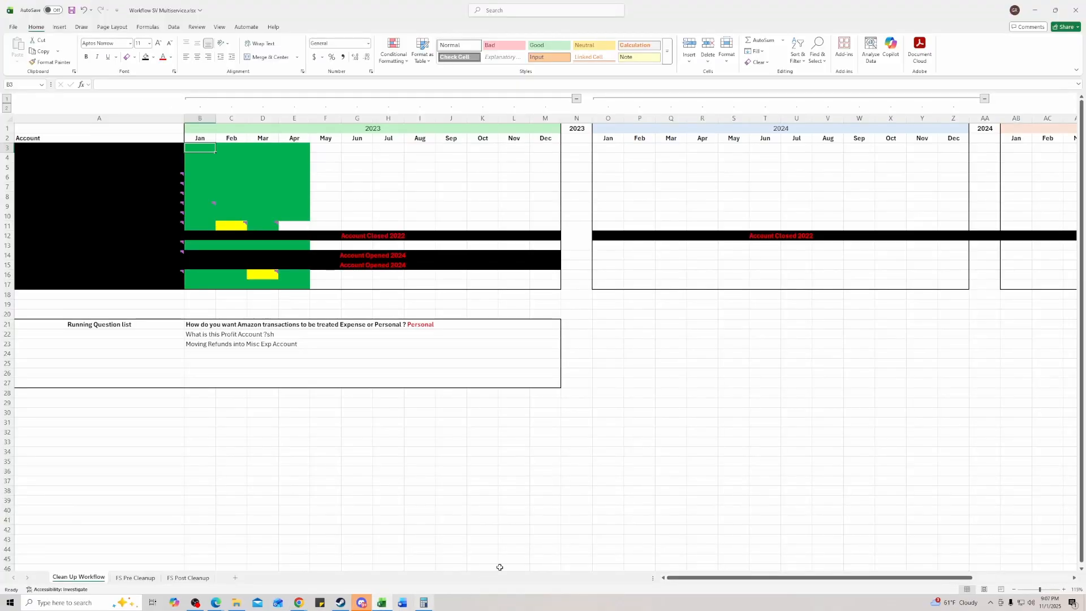
{"action": "left_click_drag", "start_coordinate": [528, 404], "coordinate": [482, 392]}
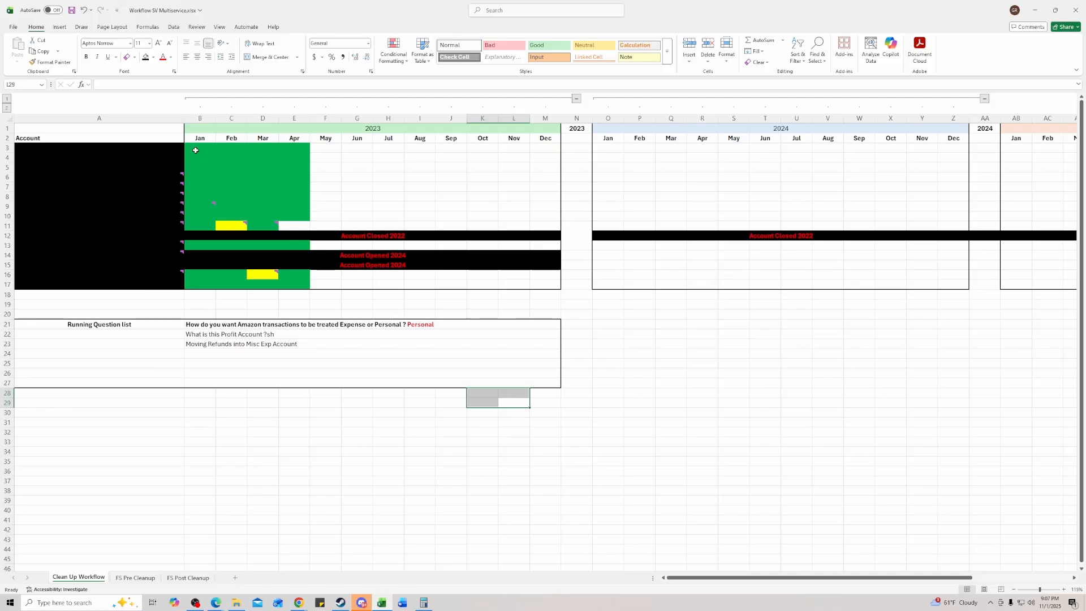
{"action": "left_click", "coordinate": [213, 147]}
{"action": "left_click", "coordinate": [207, 155]}
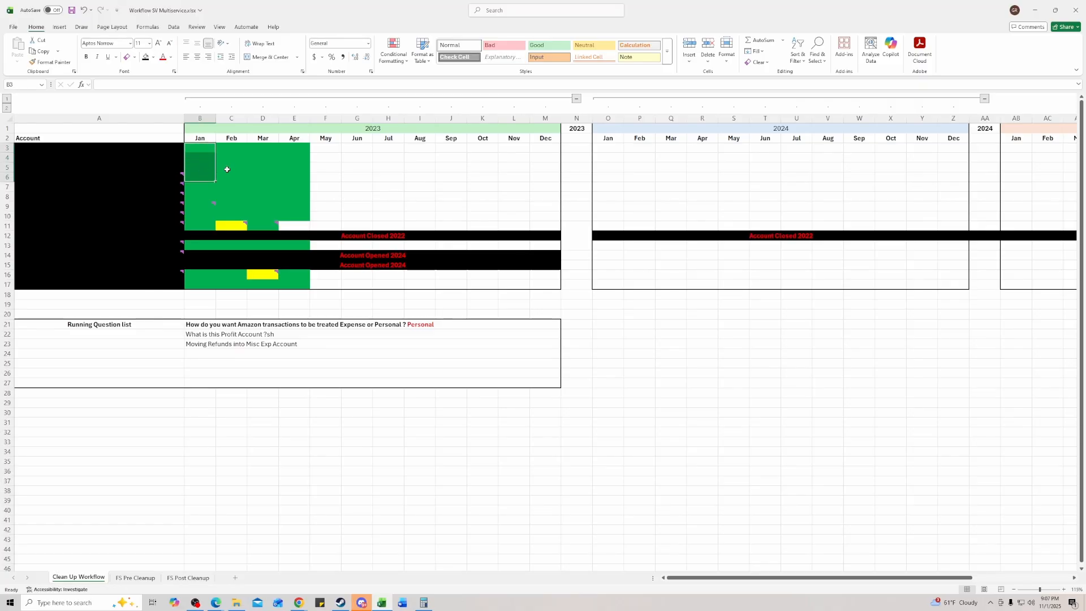
{"action": "left_click", "coordinate": [226, 168]}
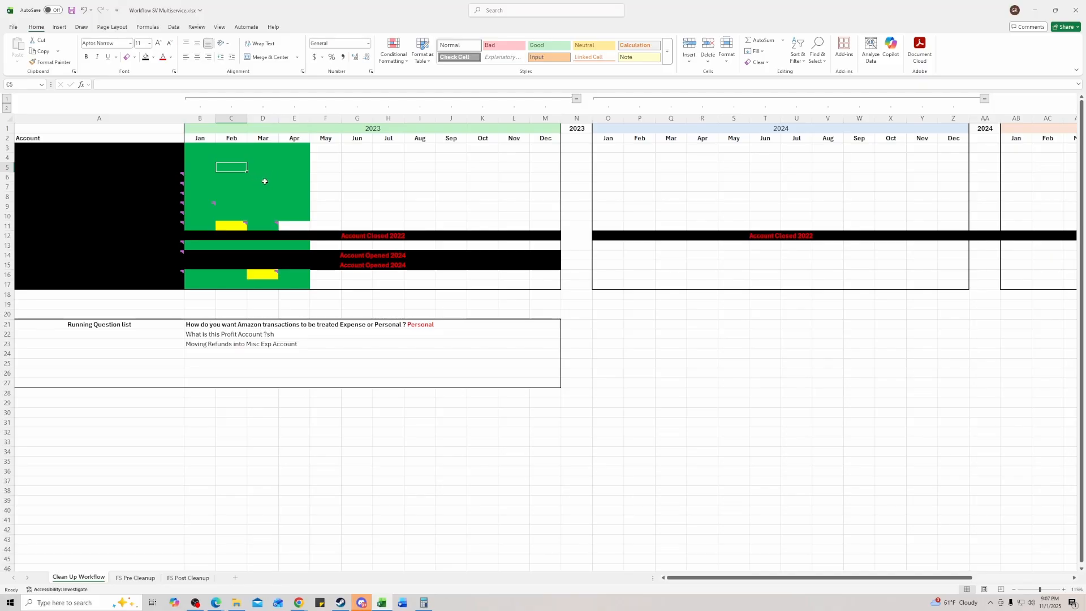
{"action": "left_click", "coordinate": [259, 195]}
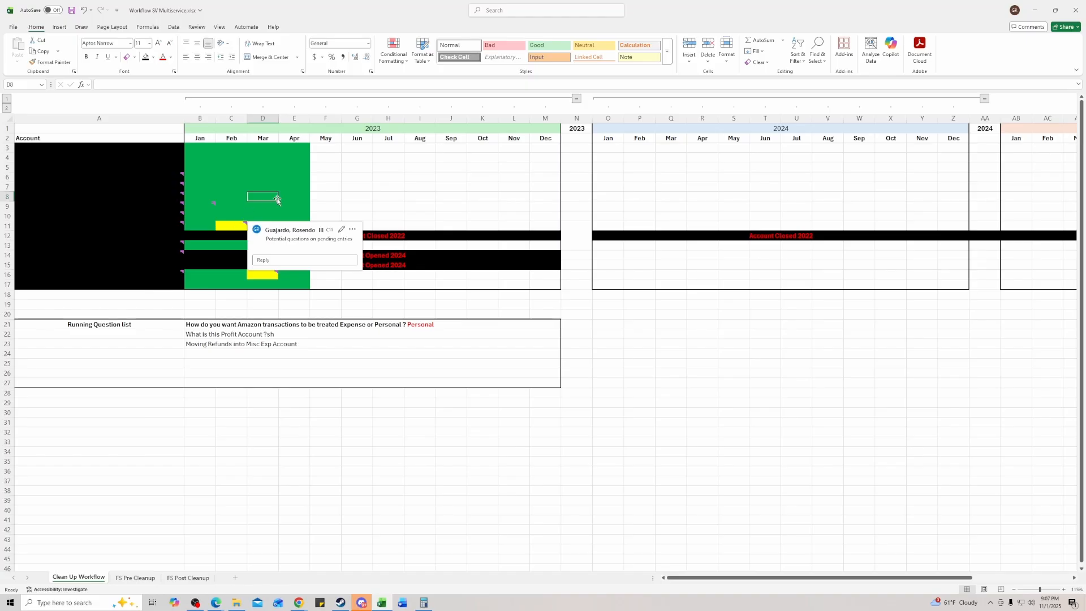
{"action": "left_click", "coordinate": [284, 198]}
{"action": "left_click", "coordinate": [233, 207]}
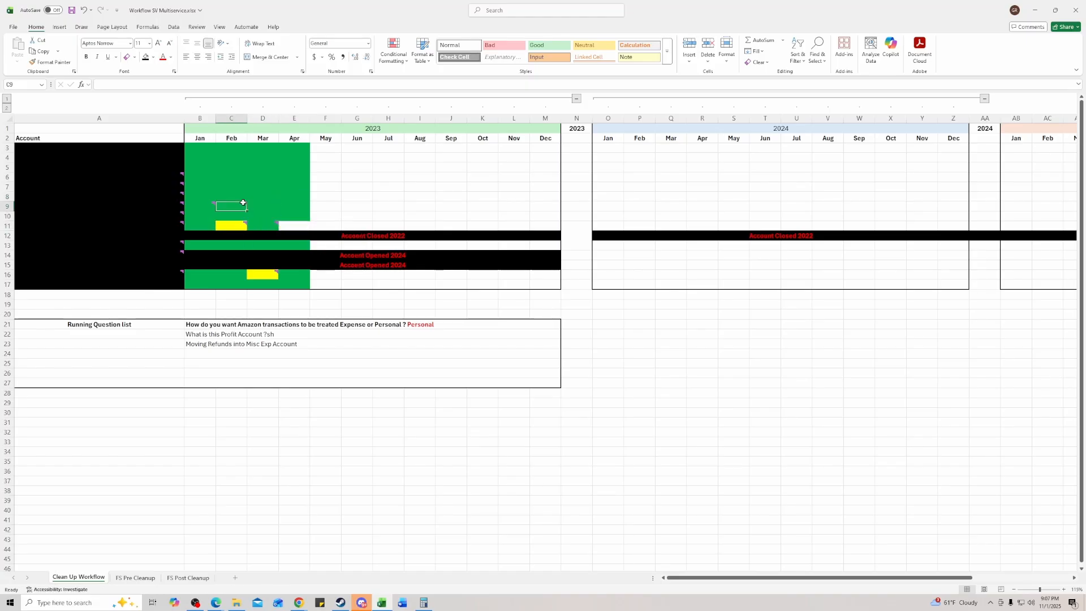
{"action": "left_click", "coordinate": [259, 200]}
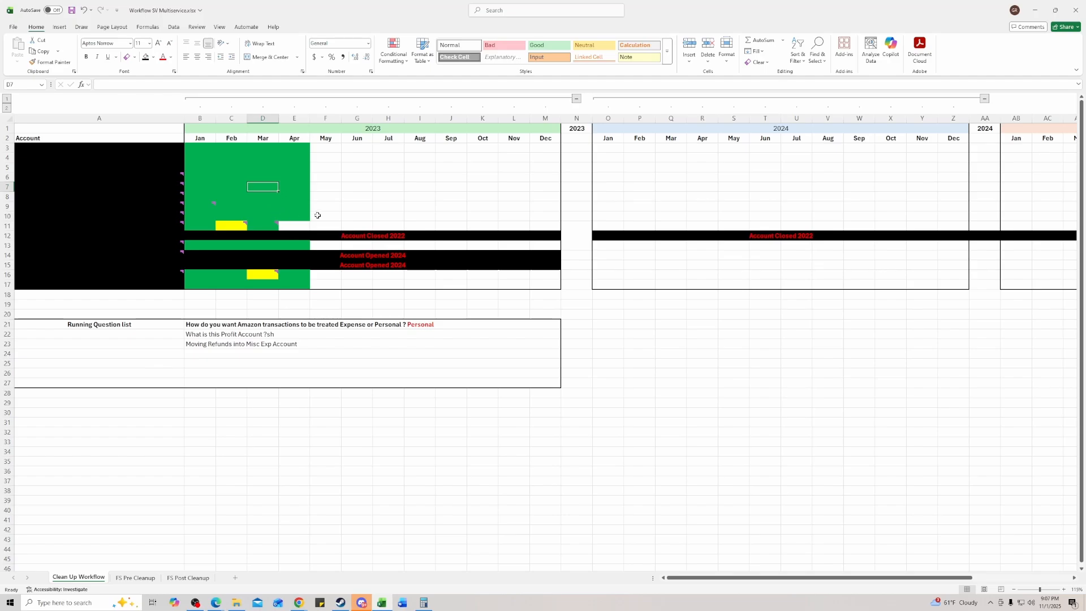
{"action": "left_click_drag", "start_coordinate": [319, 225], "coordinate": [308, 225]}
{"action": "left_click", "coordinate": [294, 226]}
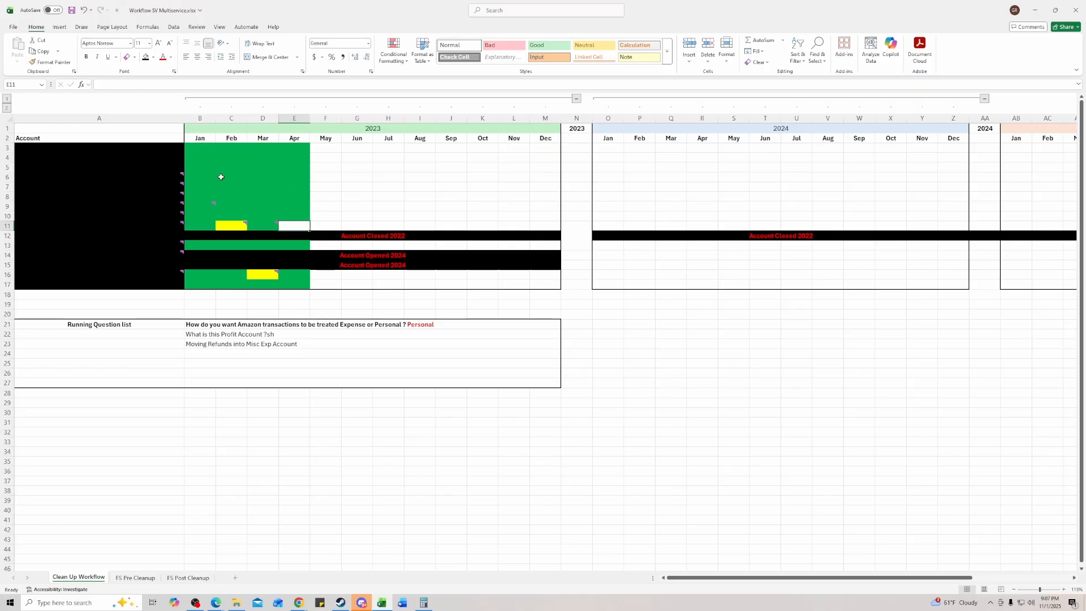
{"action": "left_click", "coordinate": [230, 174]}
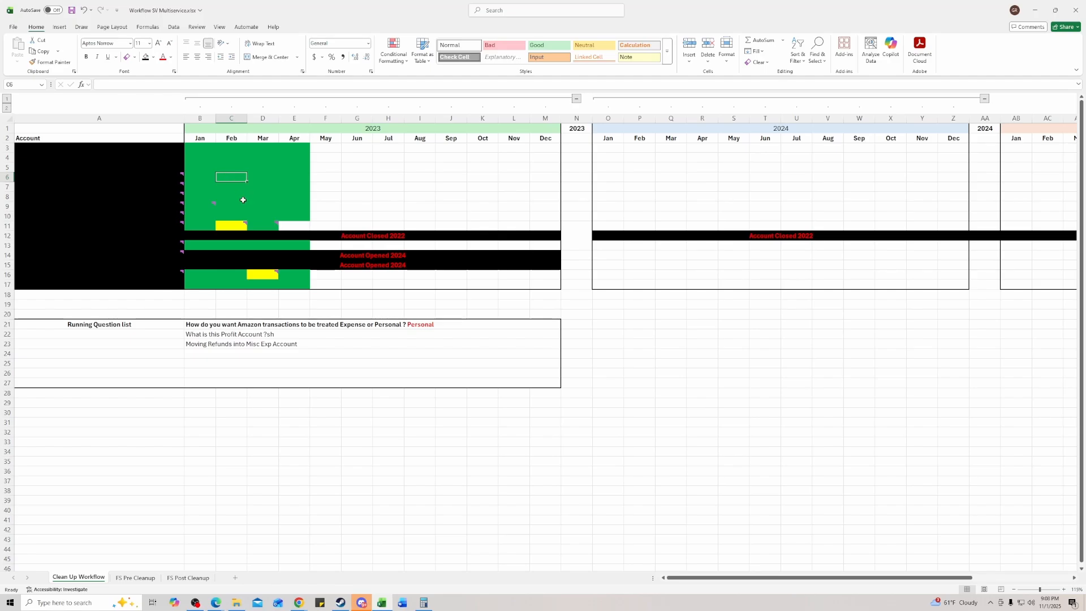
- Review the first question in the Running Question list and the blank area around the list
{"action": "left_click_drag", "start_coordinate": [104, 326], "coordinate": [359, 324]}
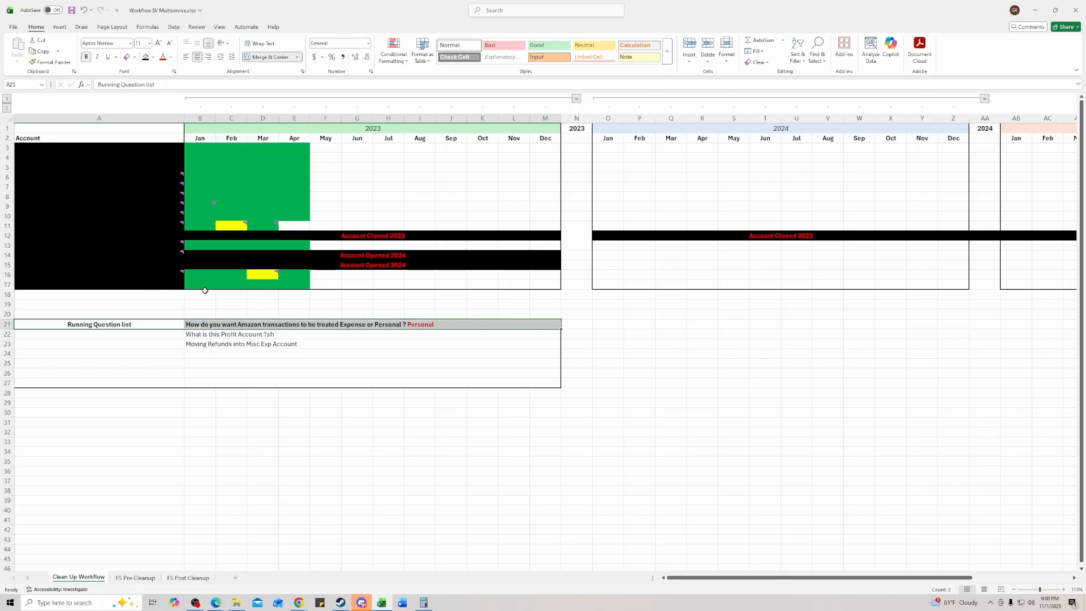
{"action": "left_click_drag", "start_coordinate": [205, 294], "coordinate": [228, 297]}
{"action": "left_click", "coordinate": [154, 295]}
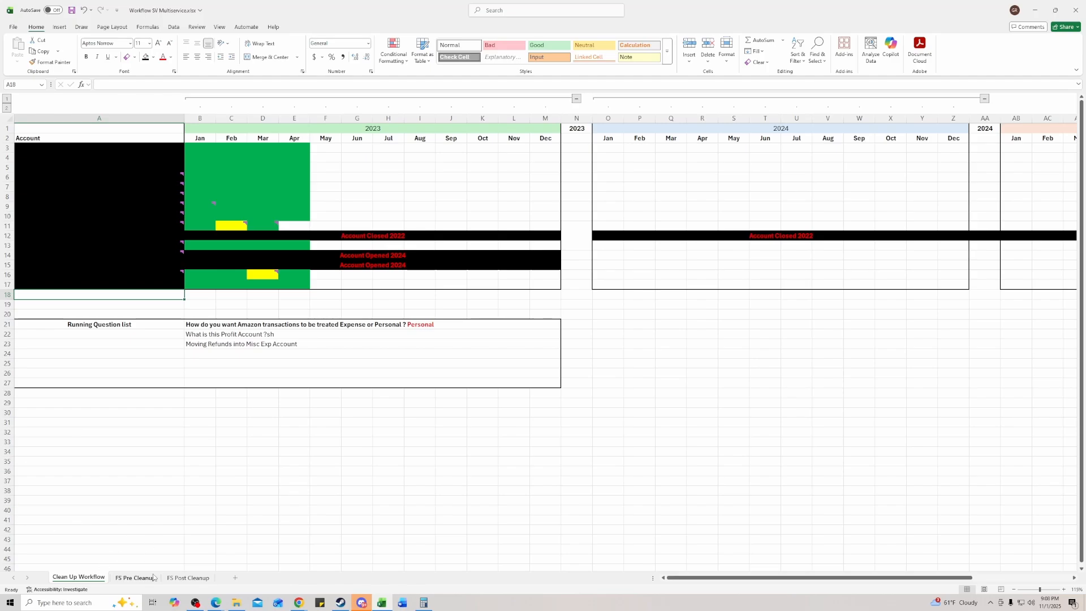
{"action": "left_click", "coordinate": [175, 486]}
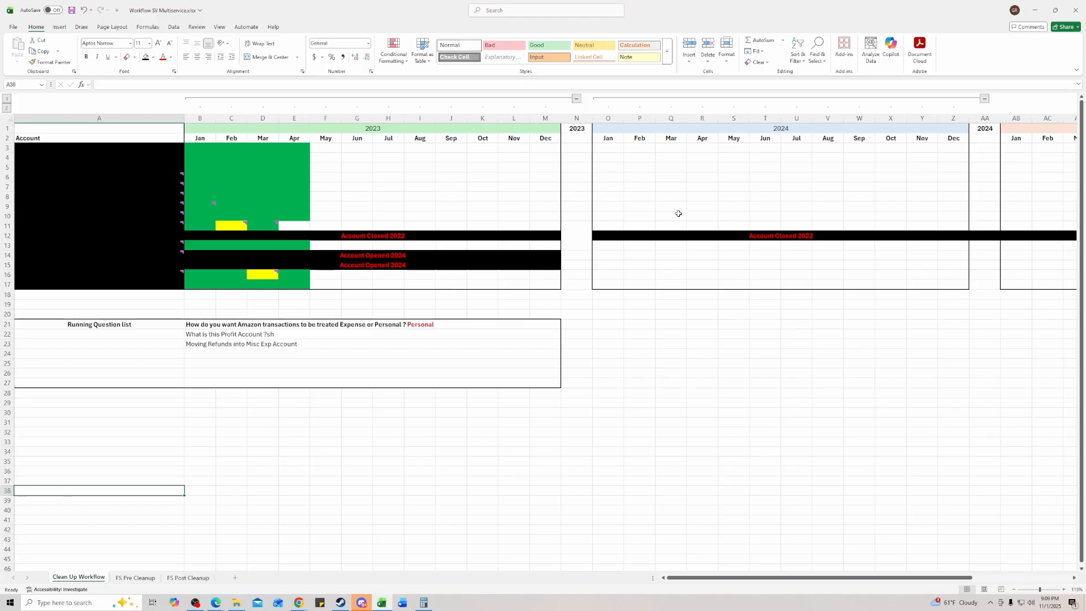
- Collapse the 2023 and 2024 monthly column groups in the tracker, and expand both again
{"action": "scroll", "coordinate": [667, 209], "scroll_direction": "down", "scroll_amount": 1}
{"action": "scroll", "coordinate": [662, 204], "scroll_direction": "up", "scroll_amount": 1}
{"action": "left_click", "coordinate": [577, 99]}
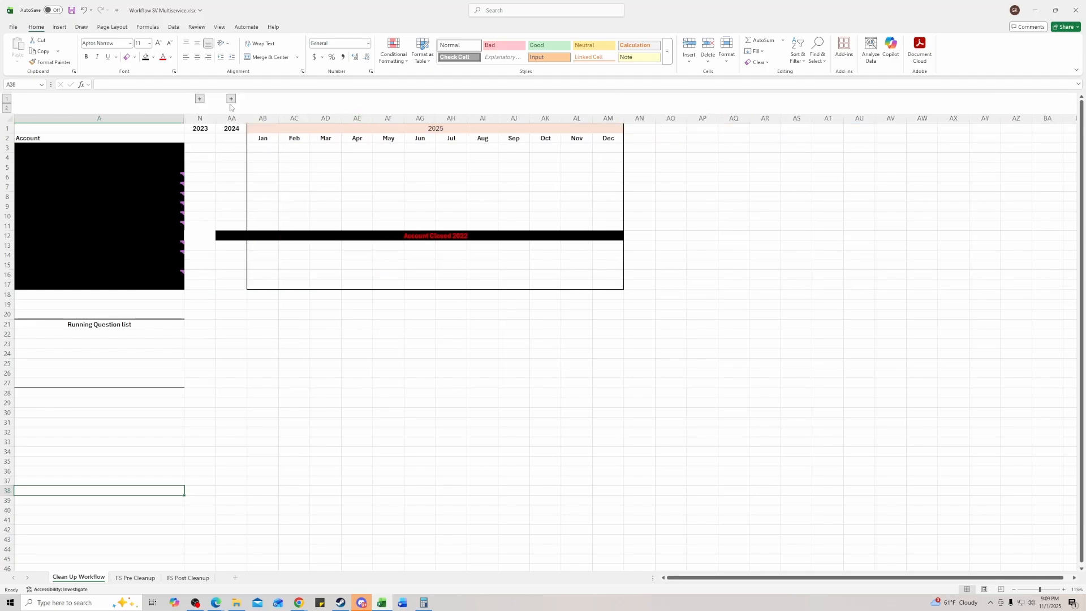
{"action": "left_click", "coordinate": [200, 100]}
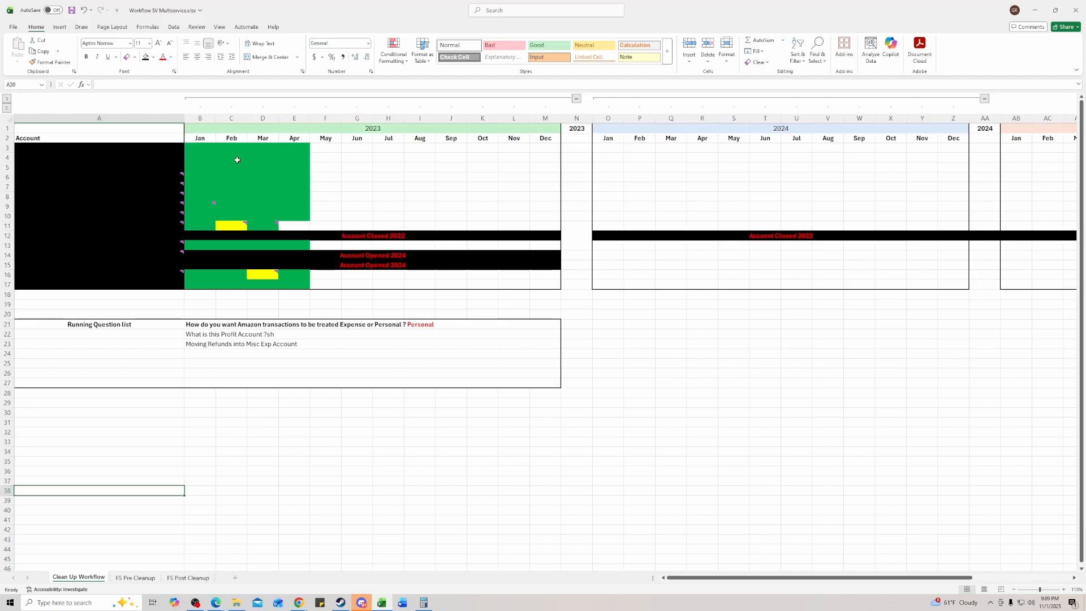